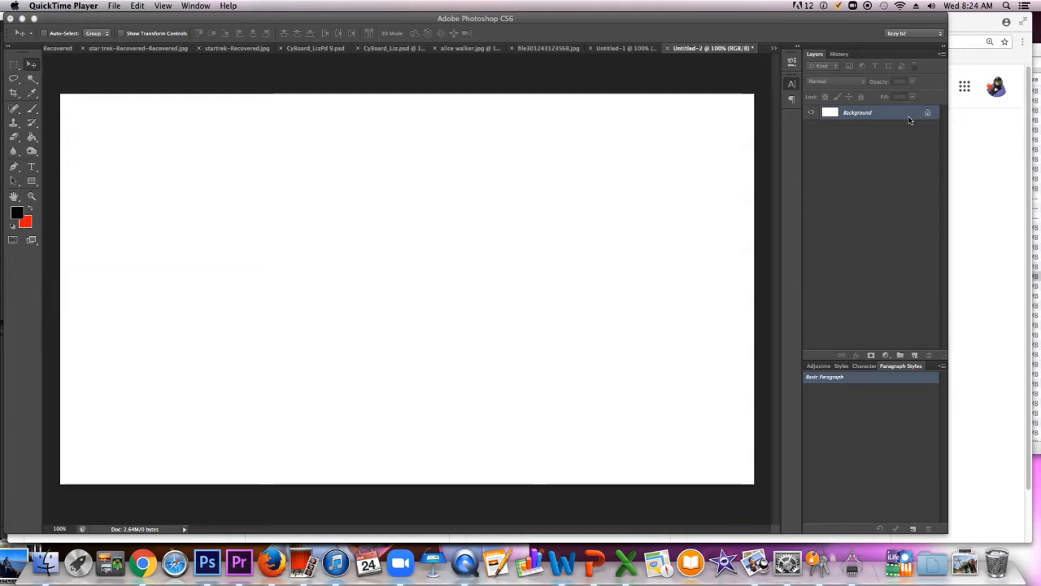
# Add a new layer above the background and dock the Character and Paragraph panels alongside Layers and History, with Layers in front.
pyautogui.click(915, 362)
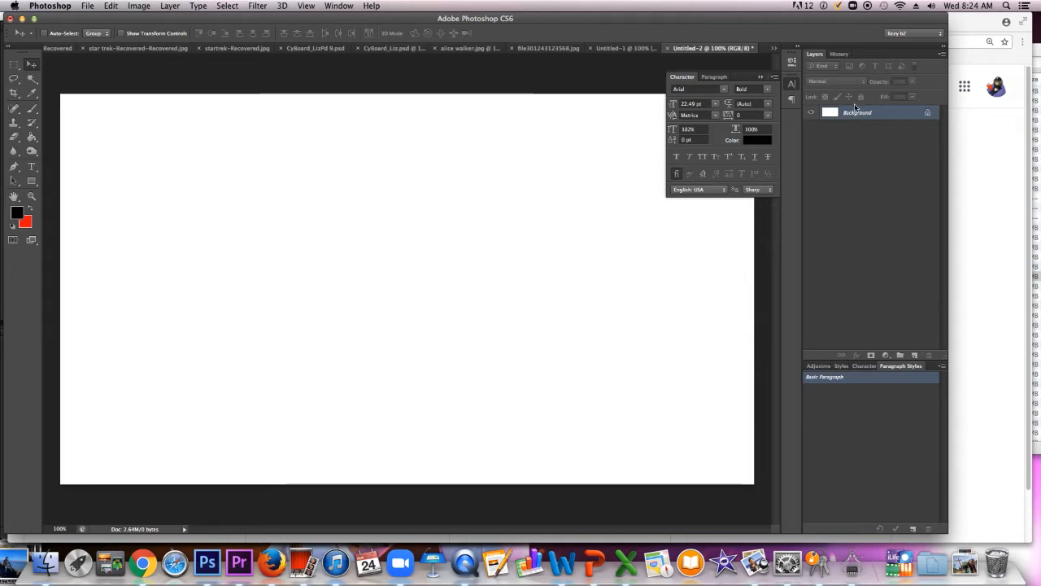
pyautogui.click(915, 358)
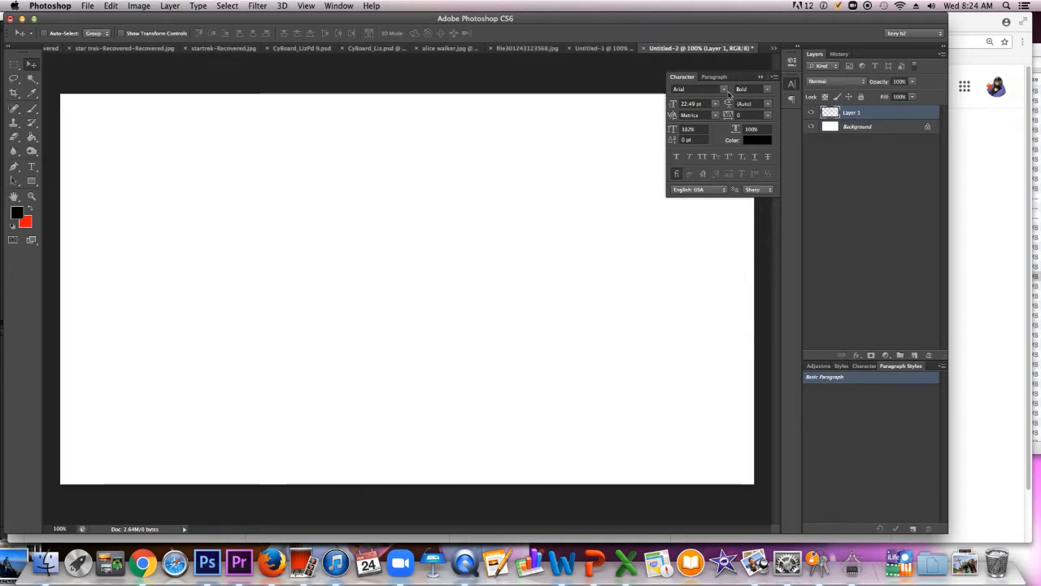
pyautogui.moveTo(715, 77); pyautogui.dragTo(900, 60)
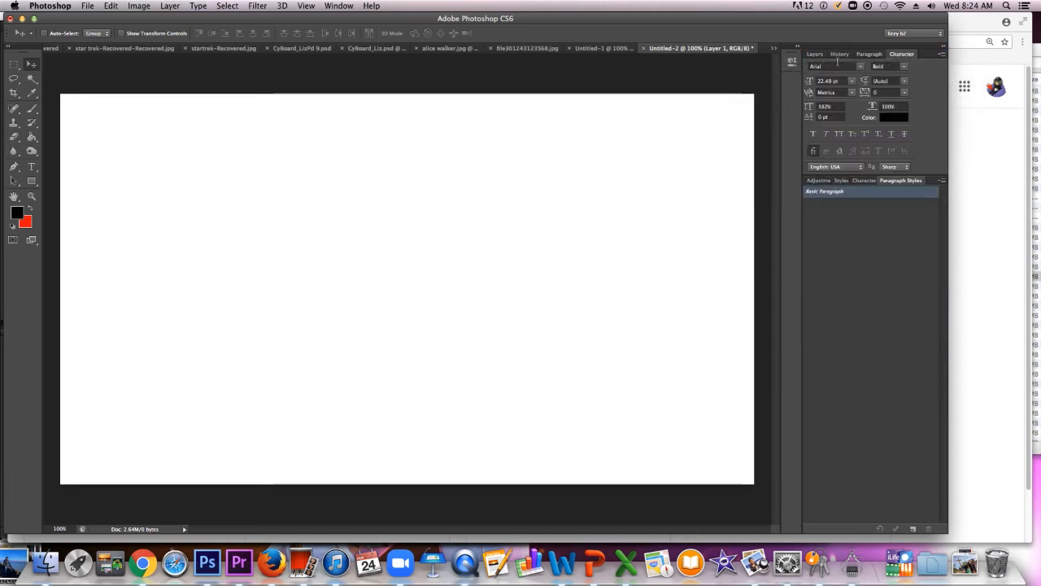
pyautogui.click(814, 54)
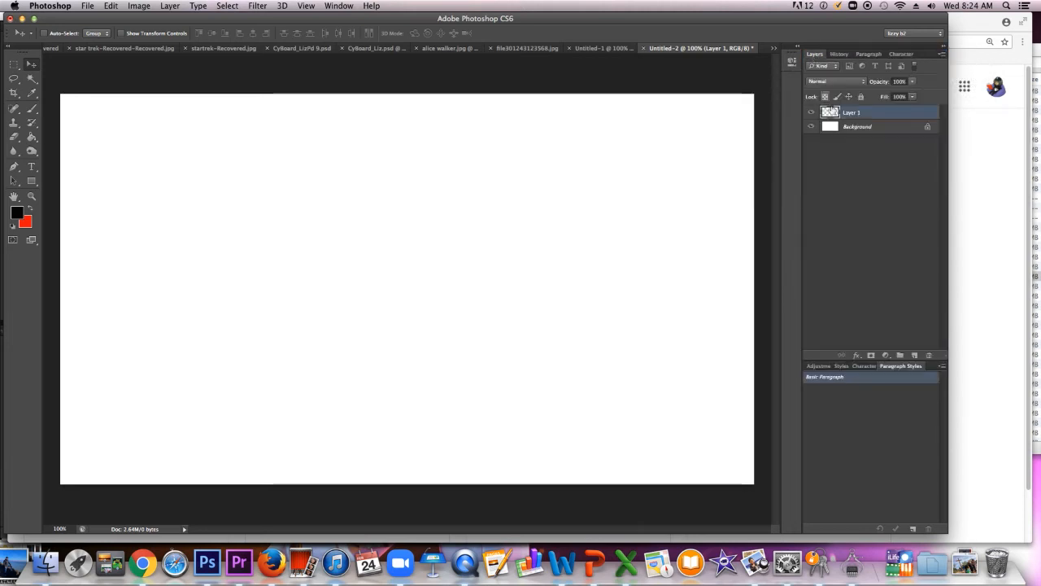
# Fill the new layer with the red background colour using the Paint Bucket.
pyautogui.click(31, 137)
pyautogui.press('x')
pyautogui.click(300, 260)
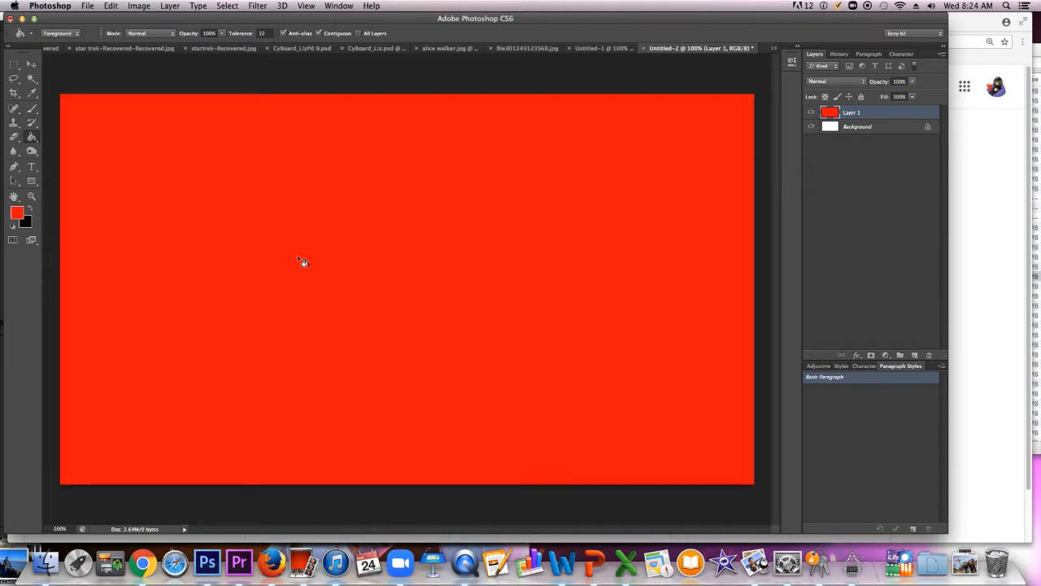
# Add the text "2020" near the middle of the canvas in near-white (#faf4f4) at 72 pt.
pyautogui.click(33, 169)
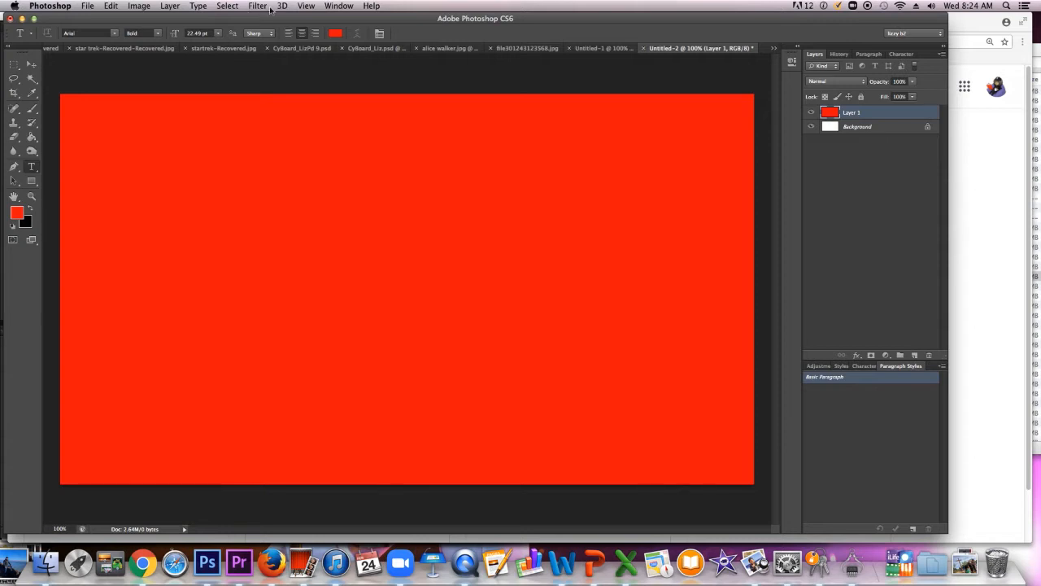
pyautogui.click(335, 34)
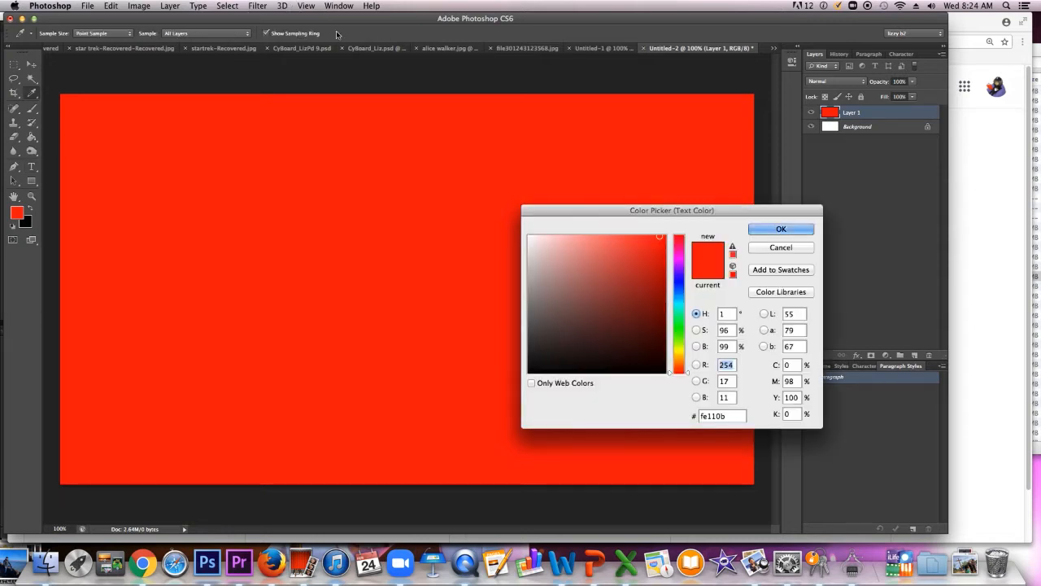
pyautogui.click(531, 237)
pyautogui.click(775, 229)
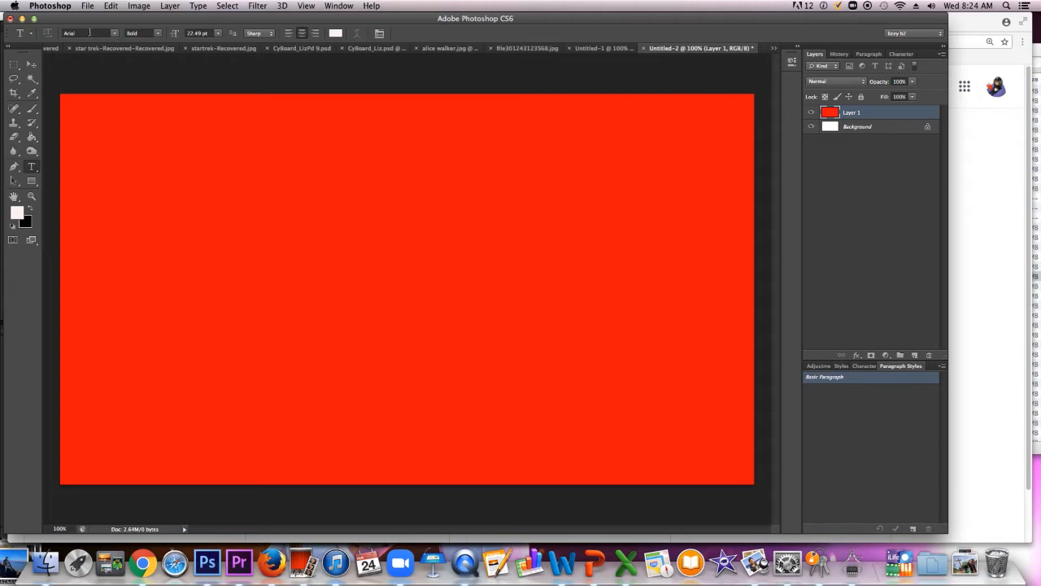
pyautogui.click(218, 33)
pyautogui.click(211, 153)
pyautogui.click(377, 289)
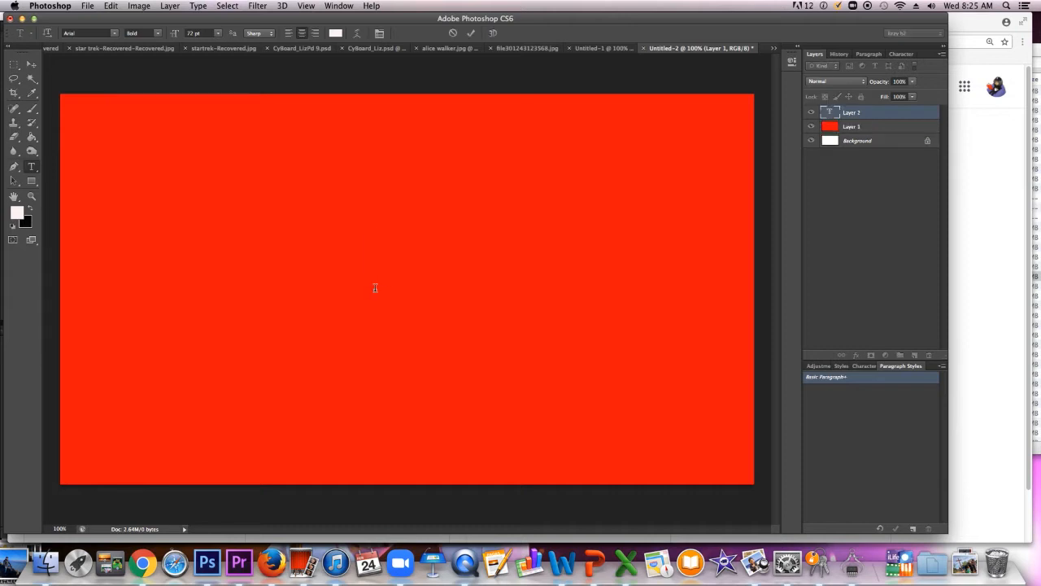
pyautogui.write('2020')
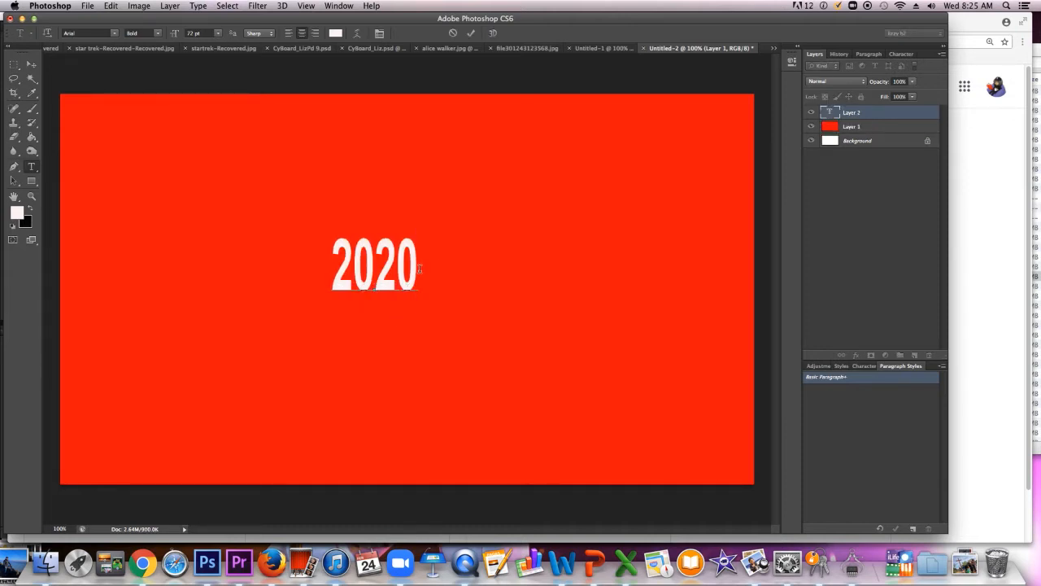
# Enlarge the 2020 text to 264 pt and move it to the centre of the red canvas.
pyautogui.moveTo(420, 264); pyautogui.dragTo(279, 257)
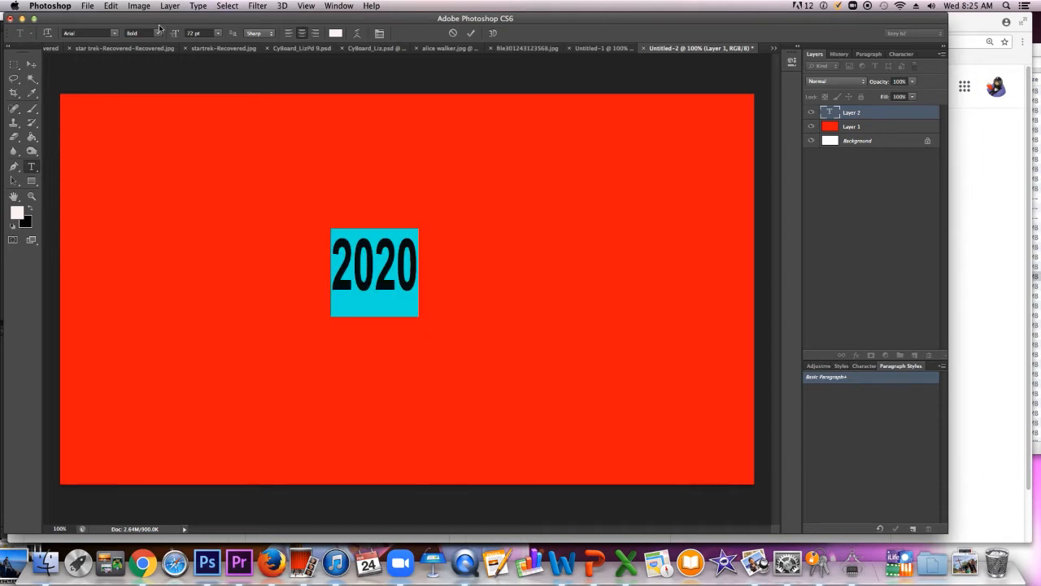
pyautogui.moveTo(174, 34); pyautogui.dragTo(267, 35)
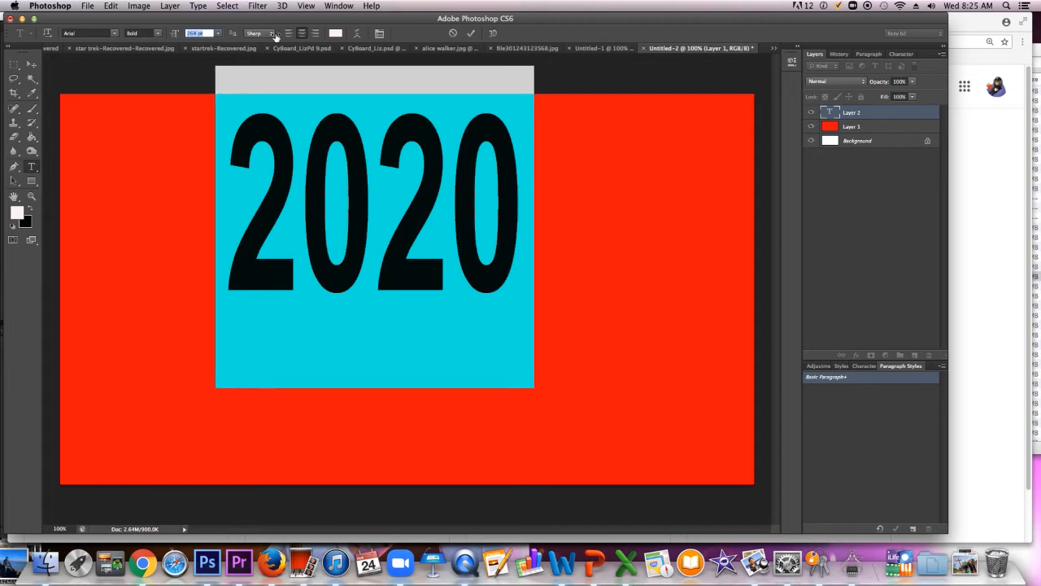
pyautogui.click(31, 65)
pyautogui.moveTo(258, 118); pyautogui.dragTo(272, 194)
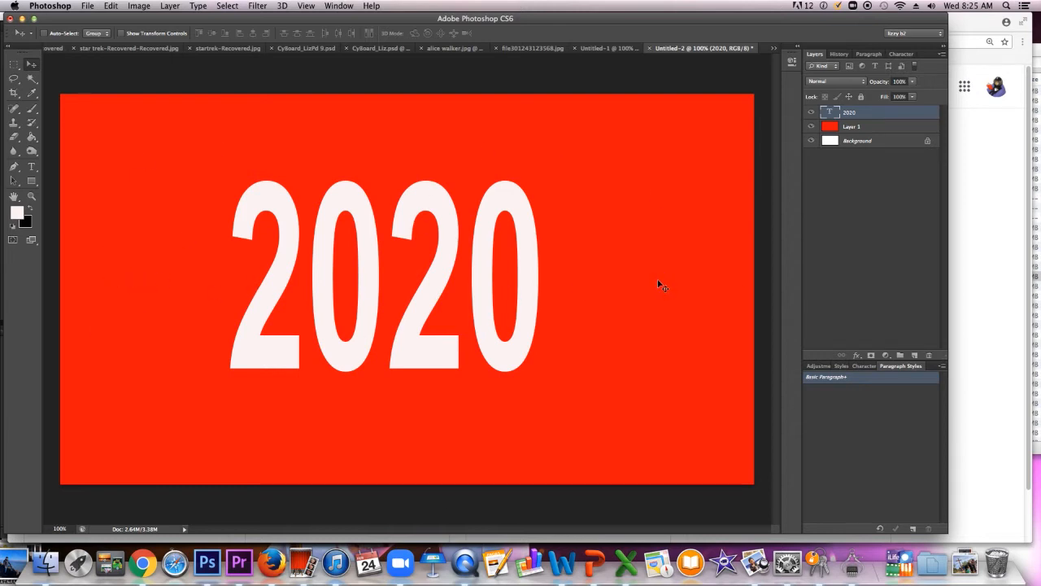
pyautogui.moveTo(286, 233); pyautogui.dragTo(312, 239)
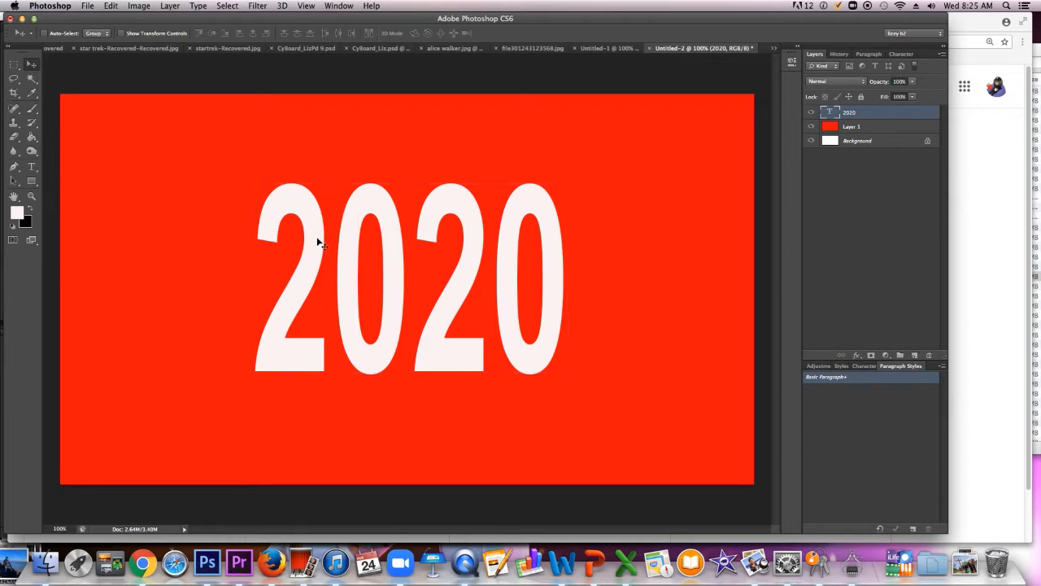
# Widen the 2020 text by setting its horizontal scale to 140%.
pyautogui.click(903, 55)
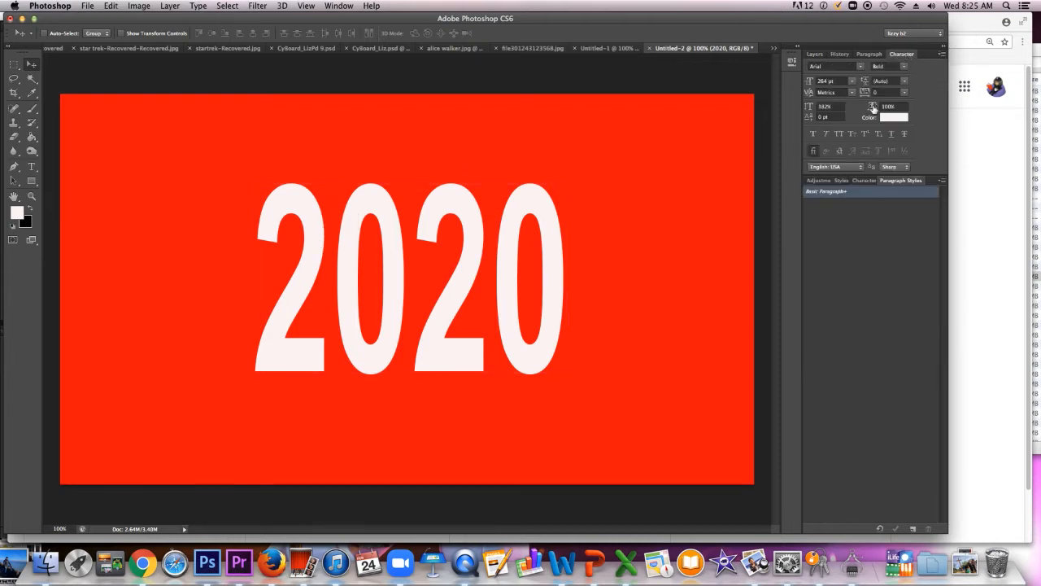
pyautogui.moveTo(873, 108); pyautogui.dragTo(882, 108)
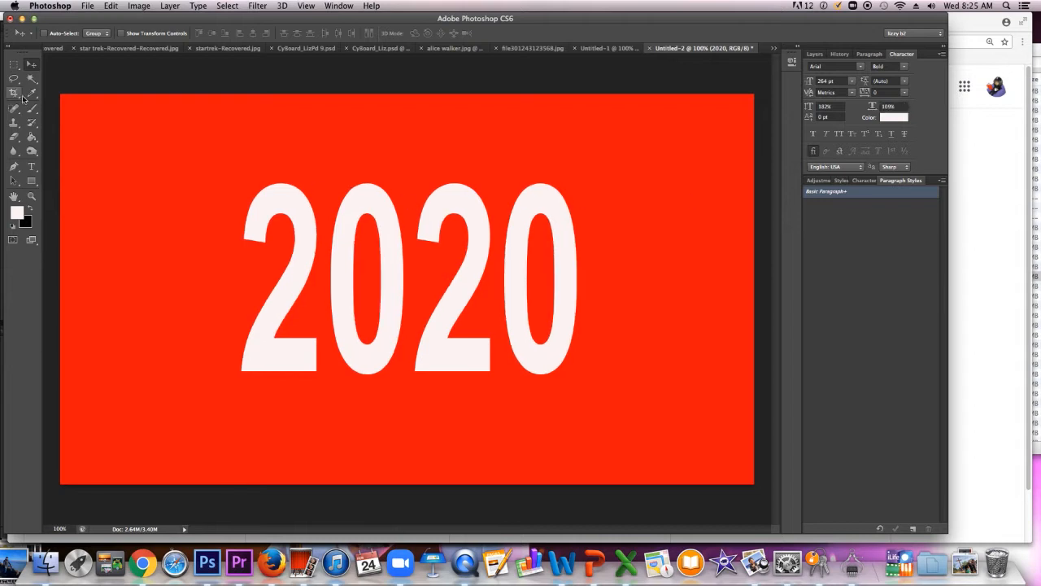
pyautogui.click(31, 166)
pyautogui.moveTo(628, 286); pyautogui.dragTo(237, 262)
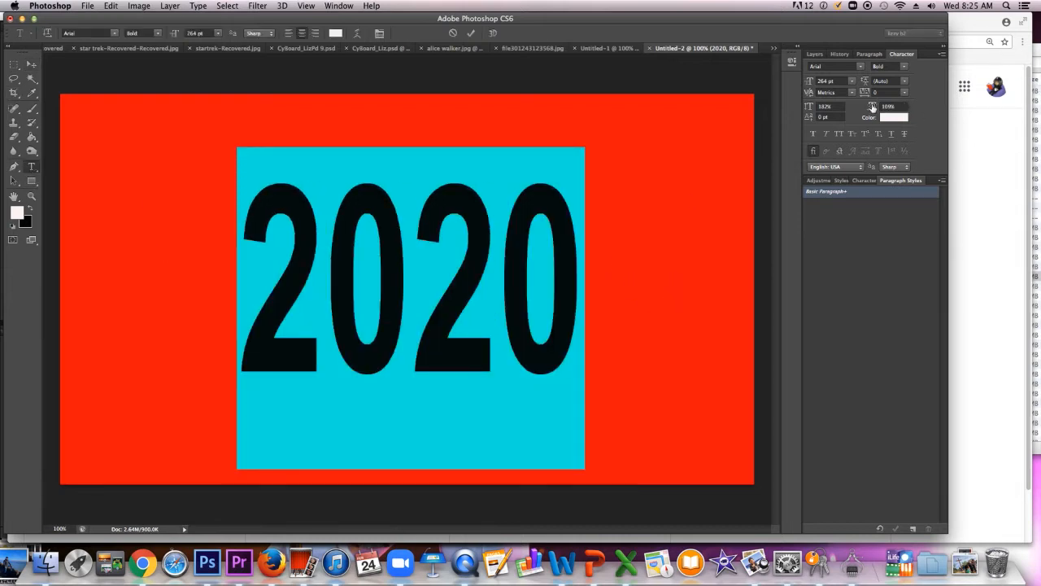
pyautogui.moveTo(873, 108); pyautogui.dragTo(890, 106)
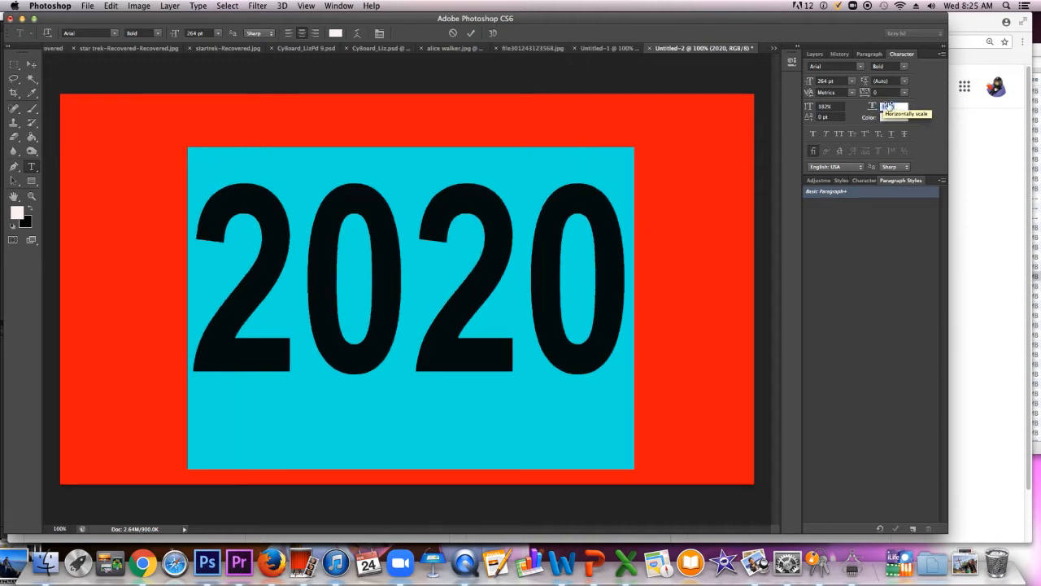
pyautogui.click(33, 65)
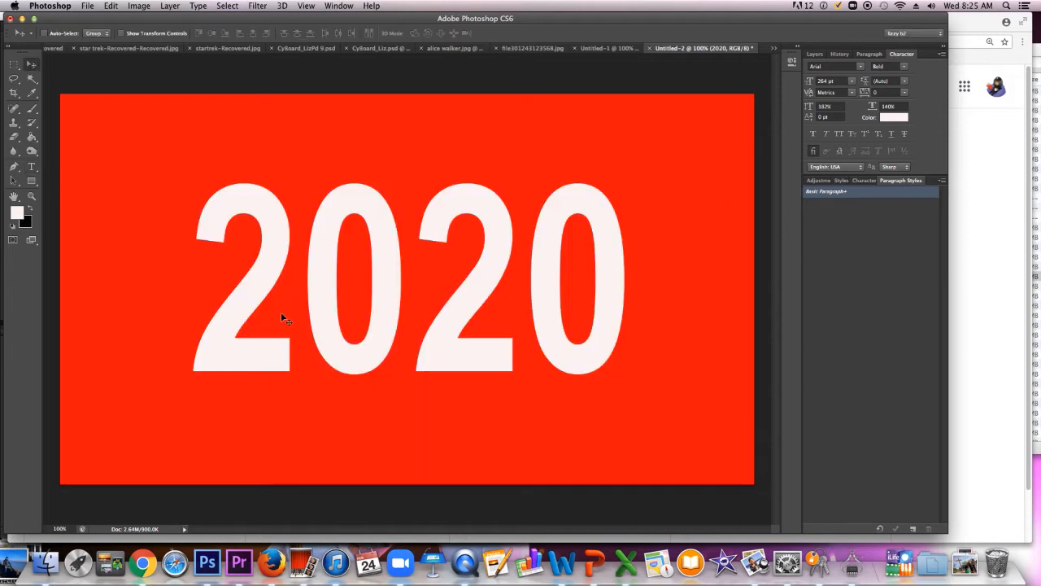
# Change the font style of the whole 2020 text to Regular.
pyautogui.click(814, 54)
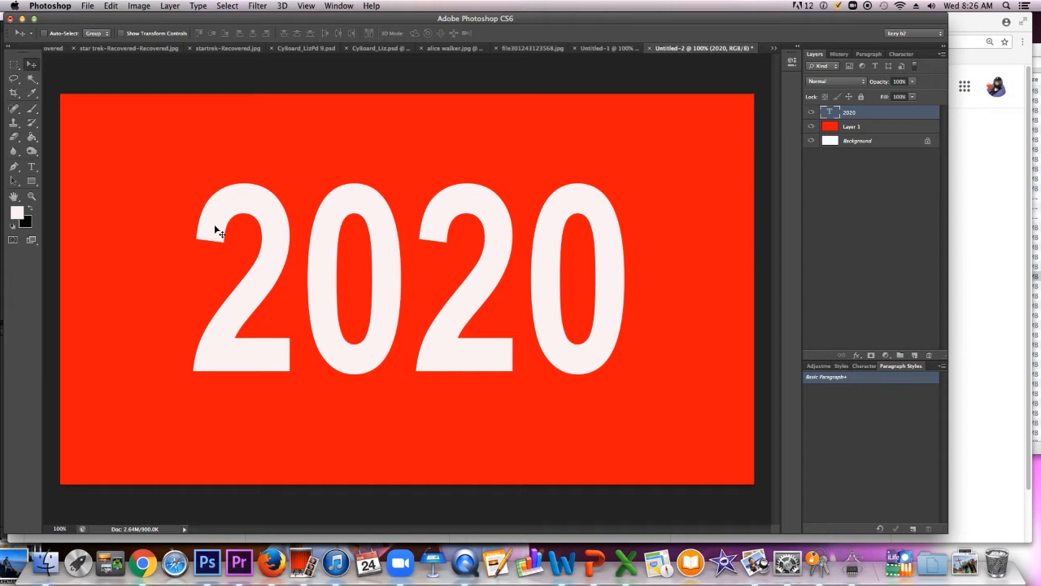
pyautogui.click(32, 168)
pyautogui.click(631, 281)
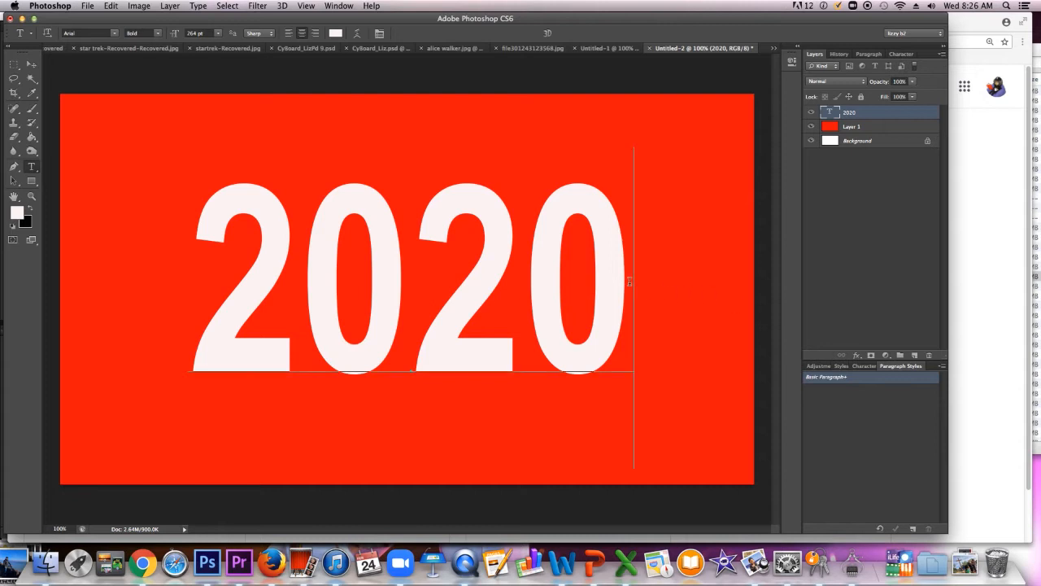
pyautogui.press('super+a')
pyautogui.click(160, 33)
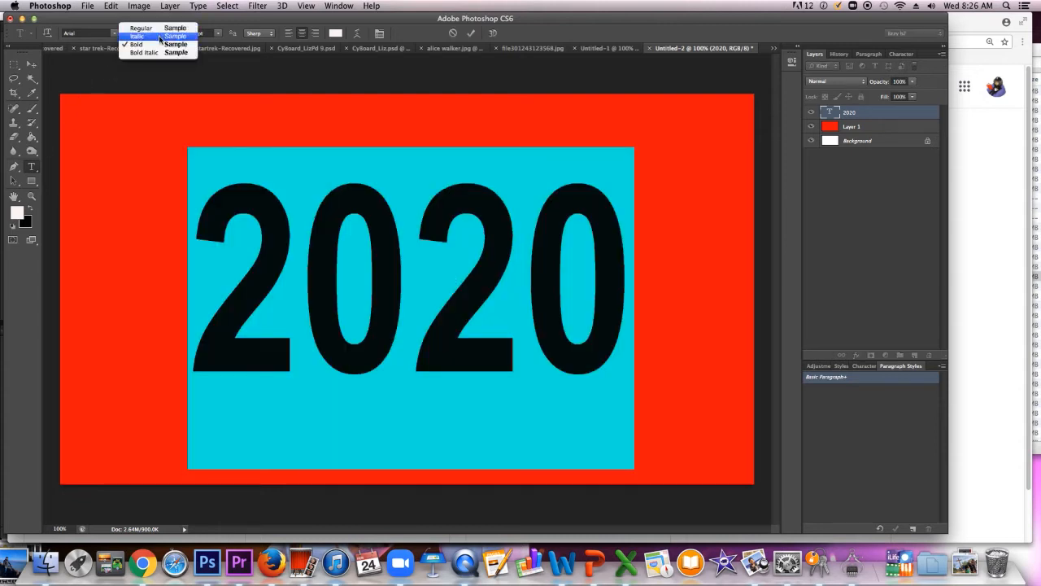
pyautogui.click(144, 29)
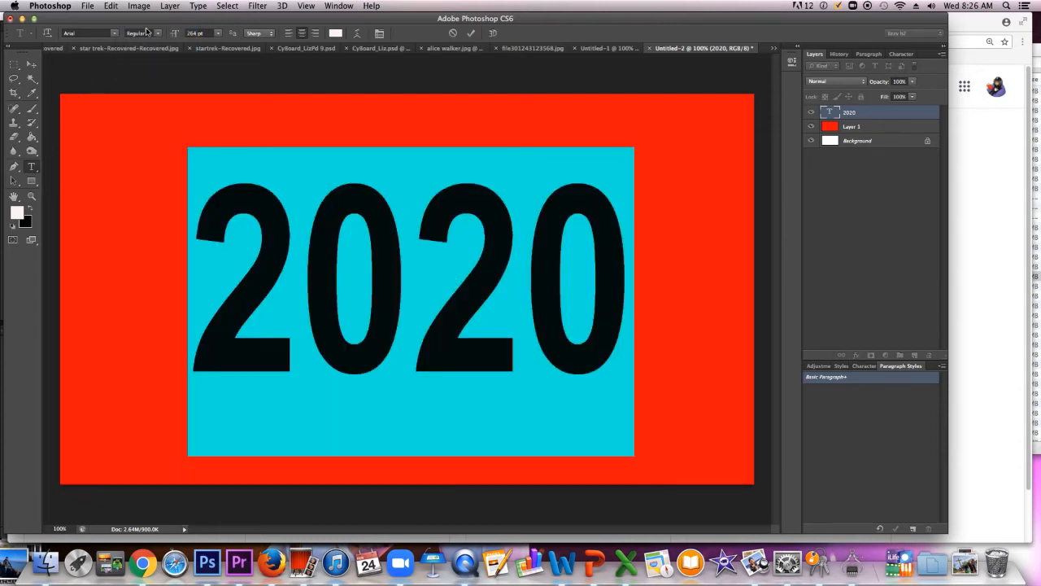
pyautogui.click(31, 64)
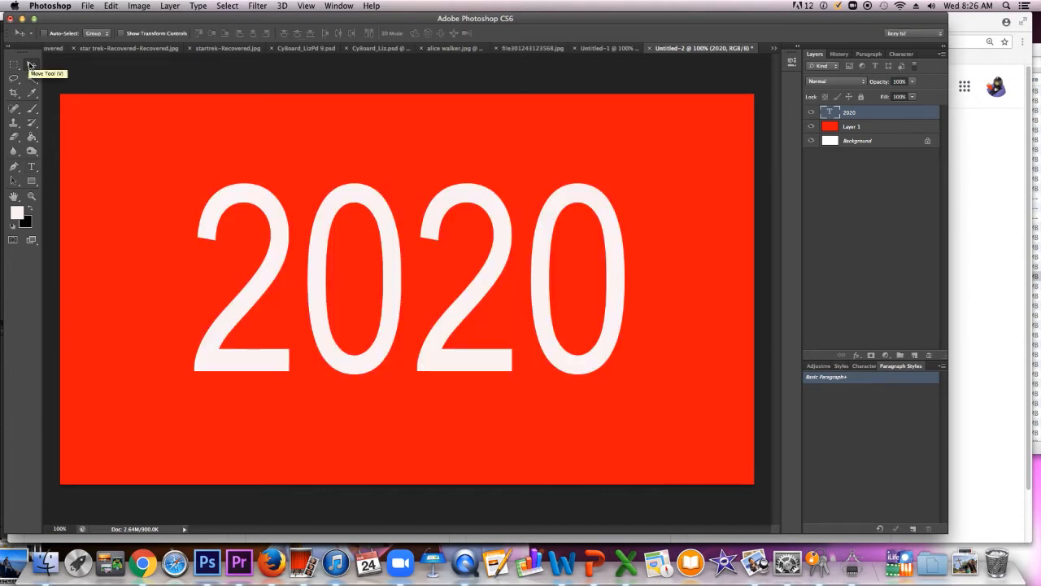
# Add the text "CRAZY" in black at 60 pt near the canvas's upper-left area, on a layer directly above Layer 1.
pyautogui.click(847, 127)
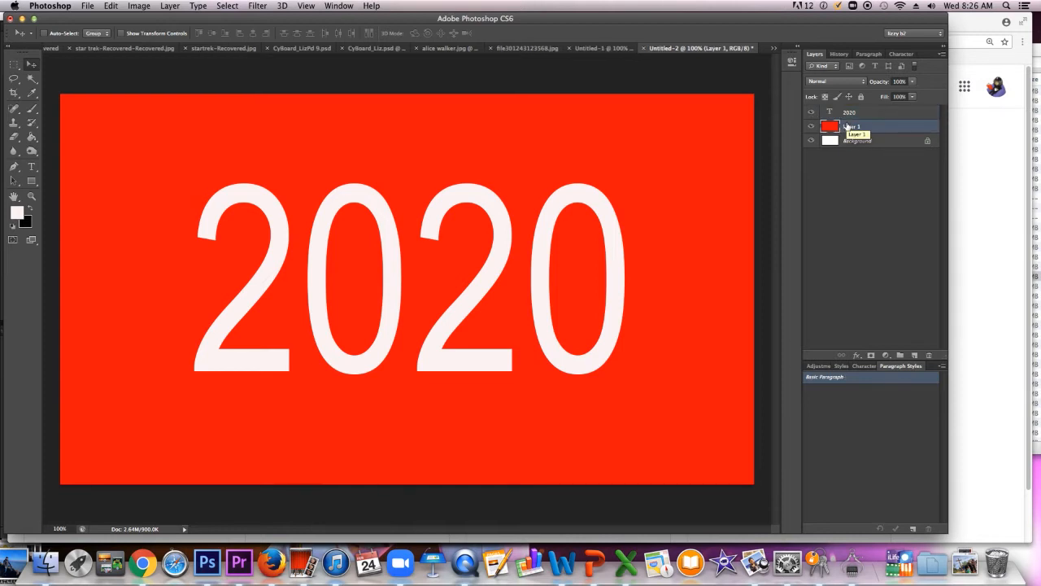
pyautogui.click(32, 167)
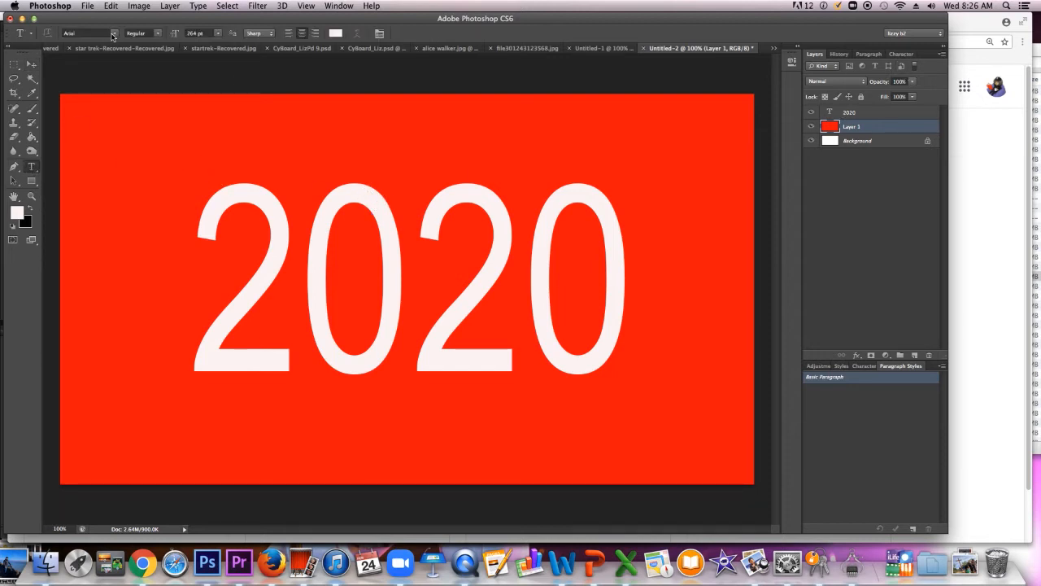
pyautogui.click(335, 33)
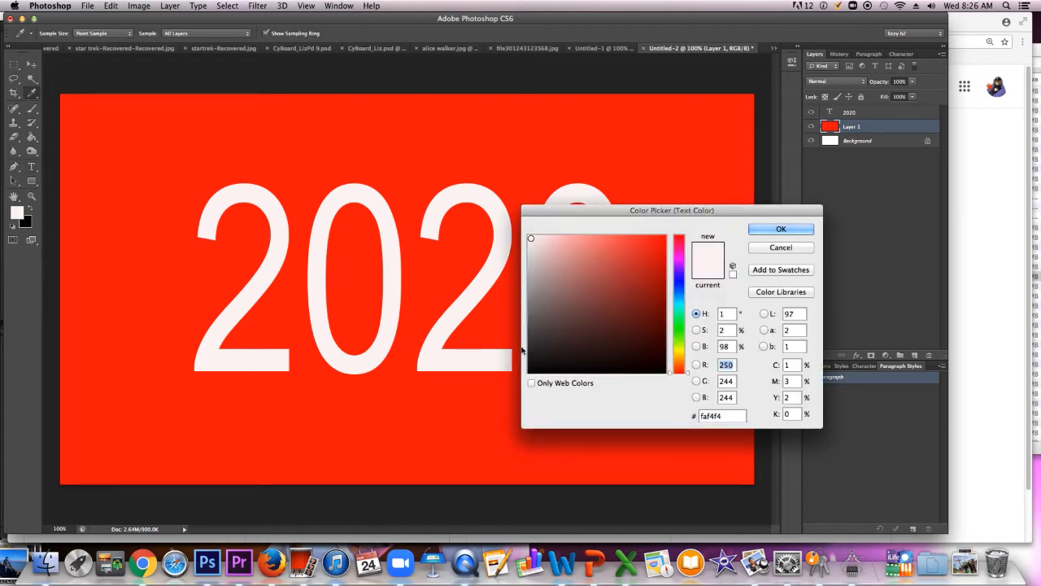
pyautogui.click(530, 370)
pyautogui.click(762, 228)
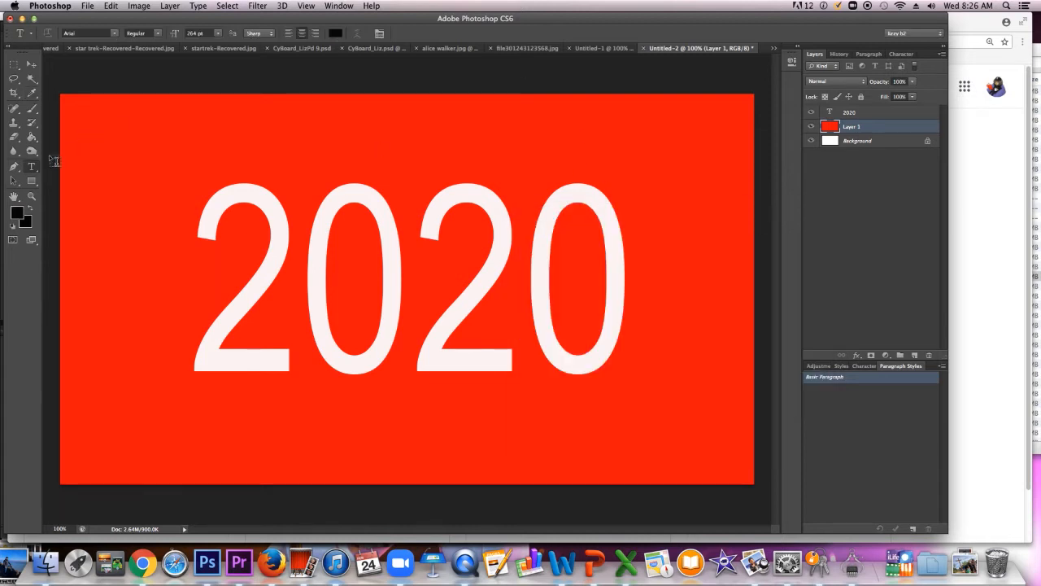
pyautogui.click(217, 33)
pyautogui.click(204, 140)
pyautogui.click(155, 205)
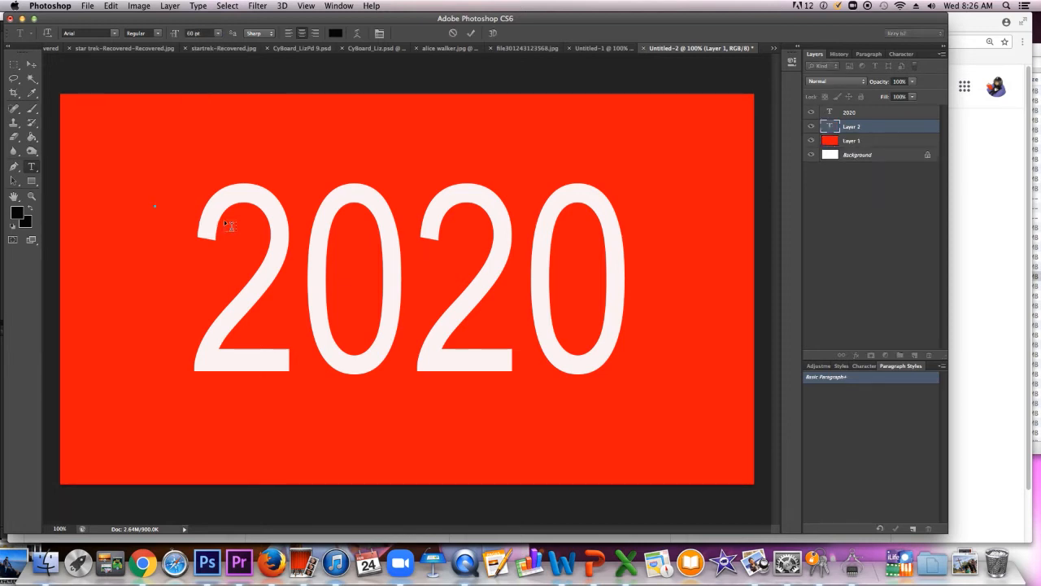
pyautogui.write('Cr')
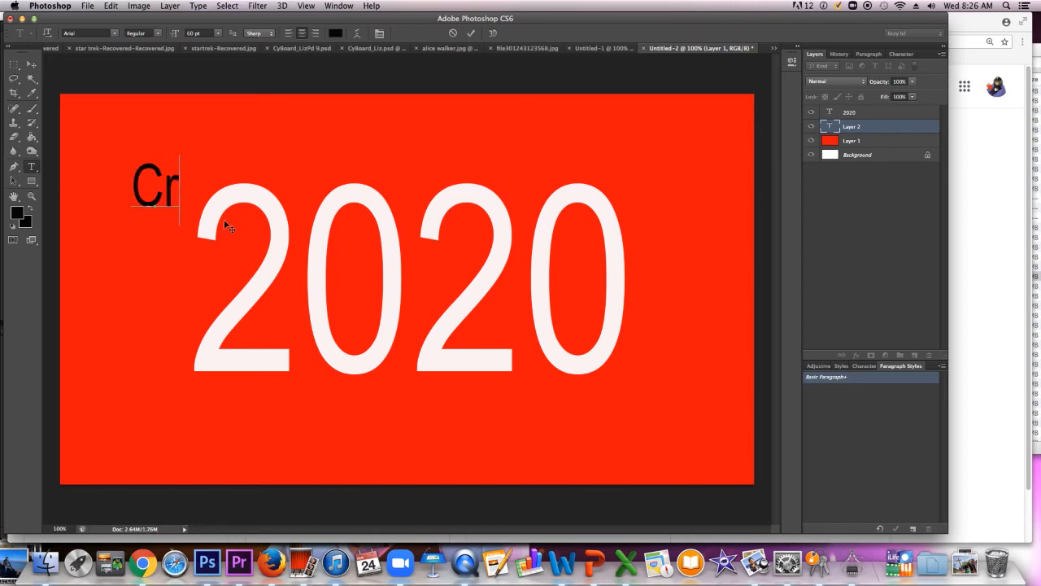
pyautogui.press('BackSpace')
pyautogui.write('R')
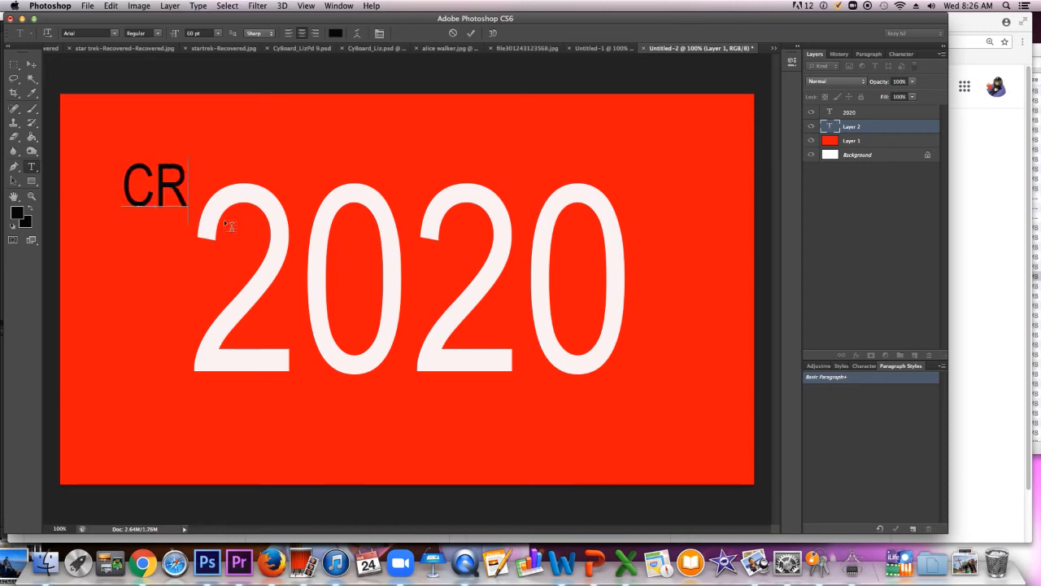
pyautogui.write('AZY')
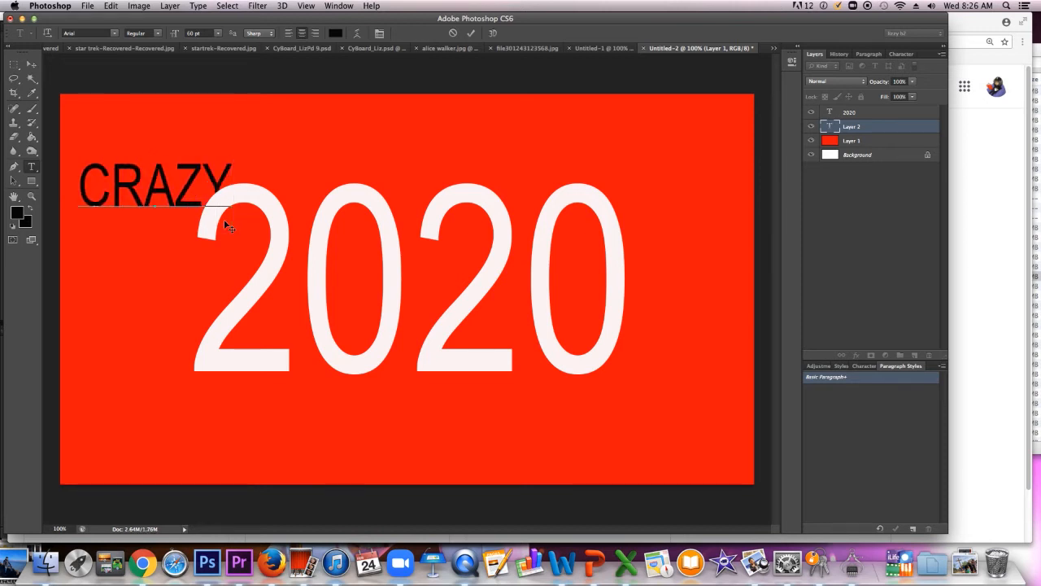
# Bring the CRAZY layer above the 2020 layer and move its text over the upper part of the first two digits.
pyautogui.click(858, 127)
pyautogui.moveTo(852, 128); pyautogui.dragTo(850, 110)
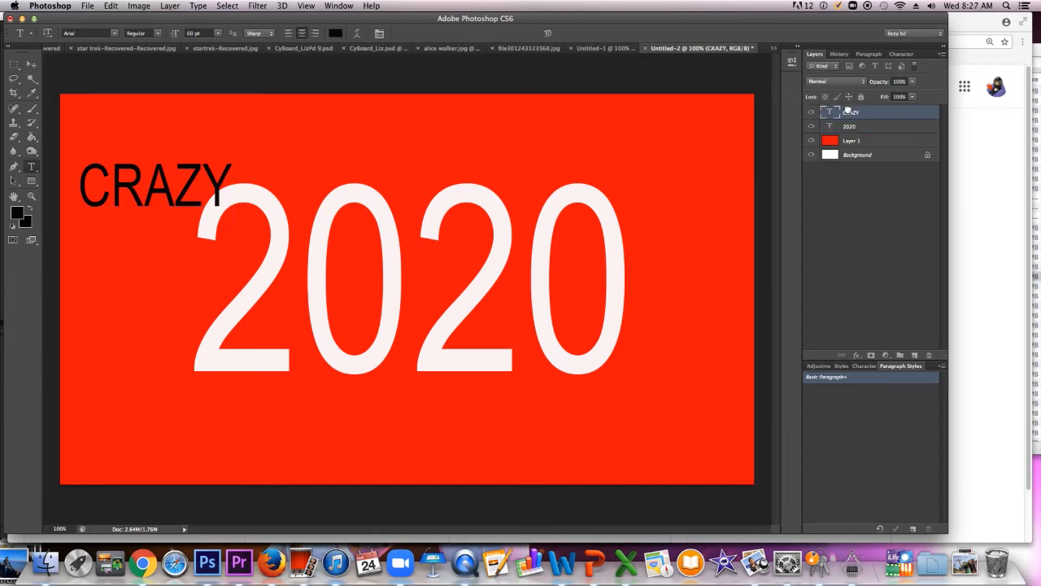
pyautogui.click(32, 65)
pyautogui.moveTo(157, 196); pyautogui.dragTo(274, 225)
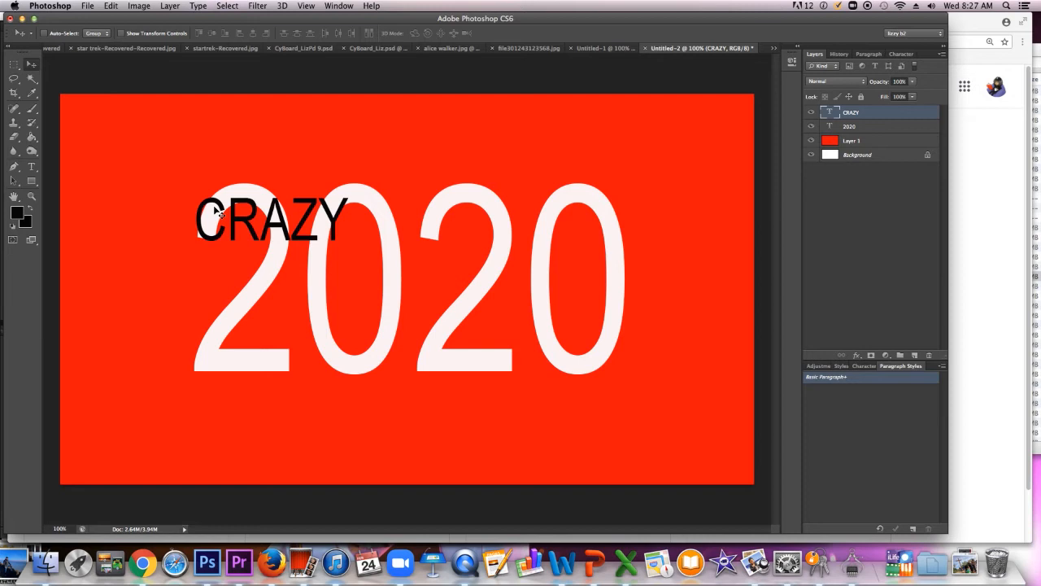
# Rotate the CRAZY text to -60°, scale it proportionally to about 43%, and place it over the upper-left curve of the first 2.
pyautogui.press('super+t')
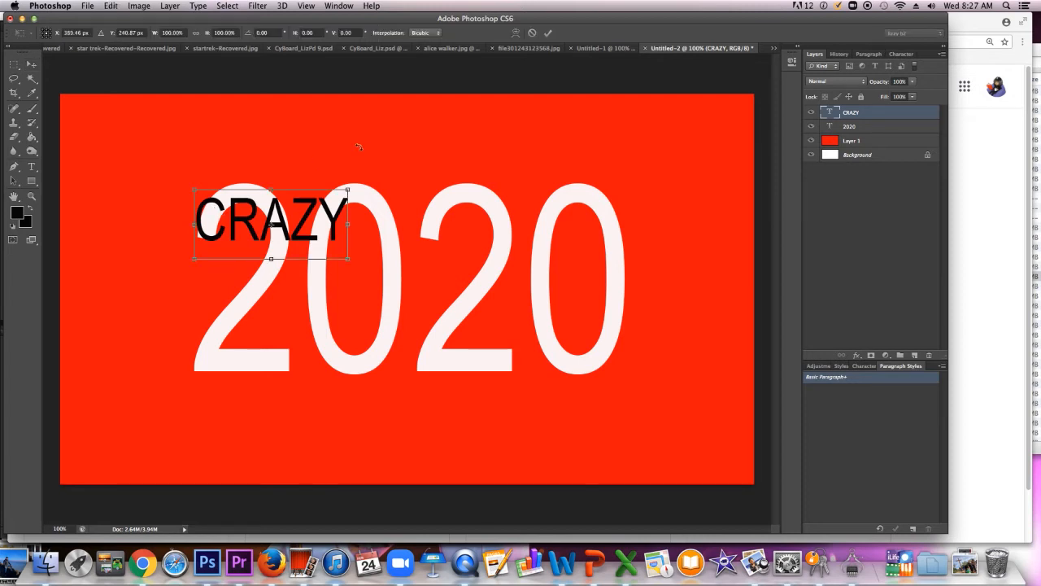
pyautogui.moveTo(358, 186); pyautogui.dragTo(293, 129)
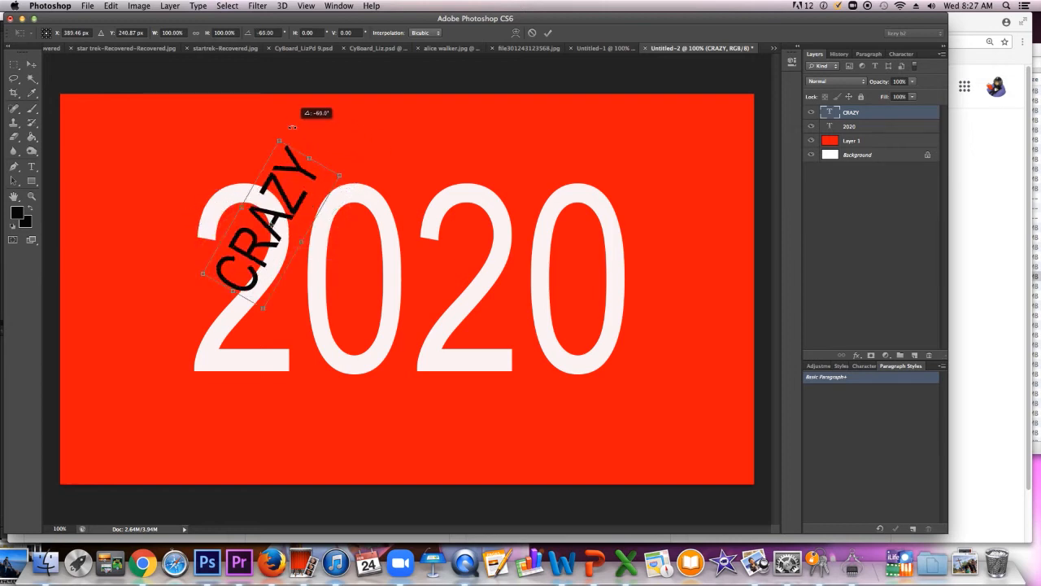
pyautogui.moveTo(272, 234); pyautogui.dragTo(244, 178)
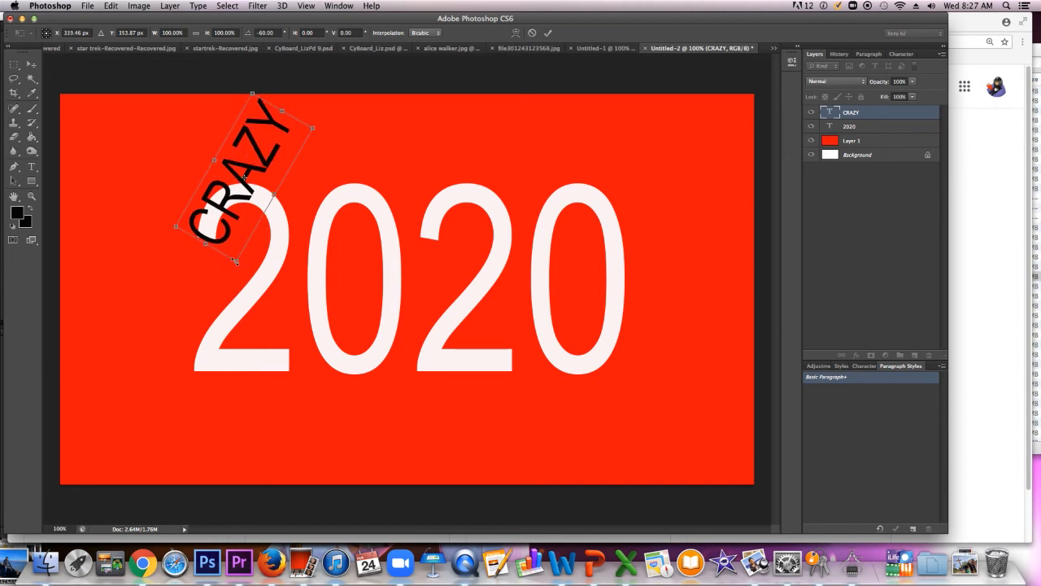
pyautogui.moveTo(236, 261); pyautogui.dragTo(243, 187)
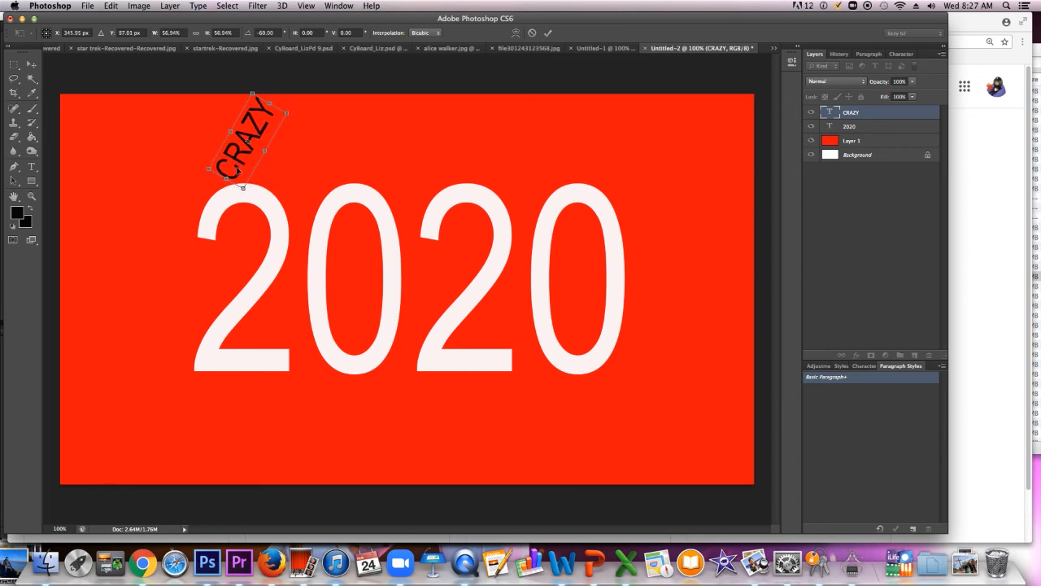
pyautogui.moveTo(242, 123); pyautogui.dragTo(187, 212)
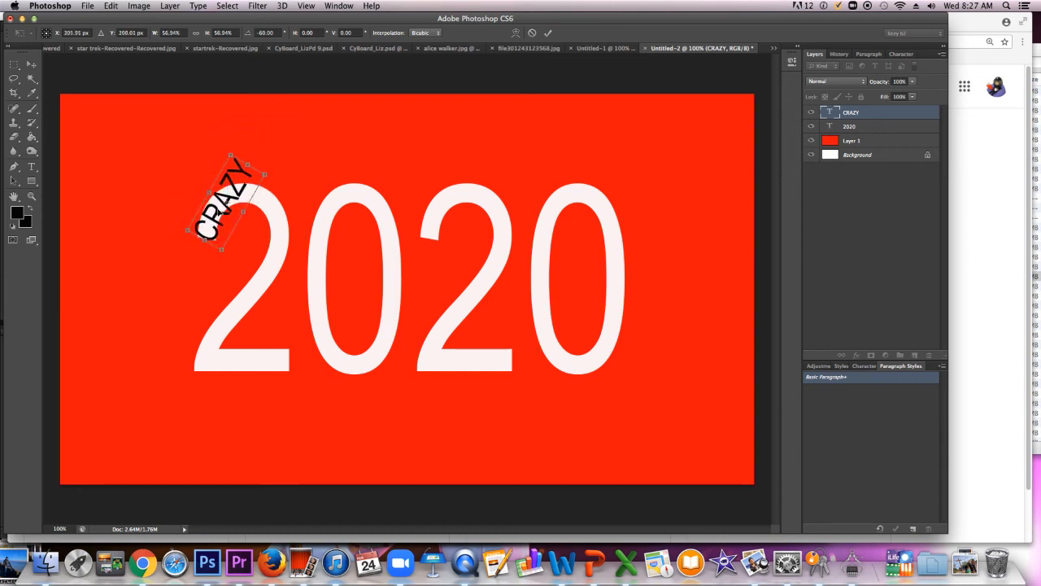
pyautogui.moveTo(223, 250); pyautogui.dragTo(226, 202)
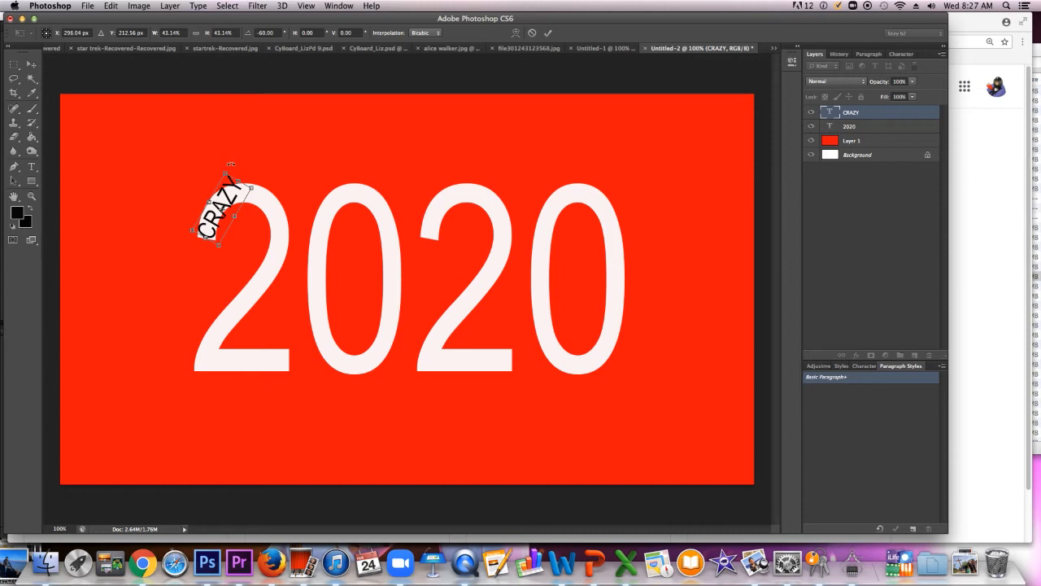
# Refine the CRAZY text's rotation to about -73° and align its lower letters with the starting stroke of the first 2.
pyautogui.moveTo(230, 164); pyautogui.dragTo(213, 164)
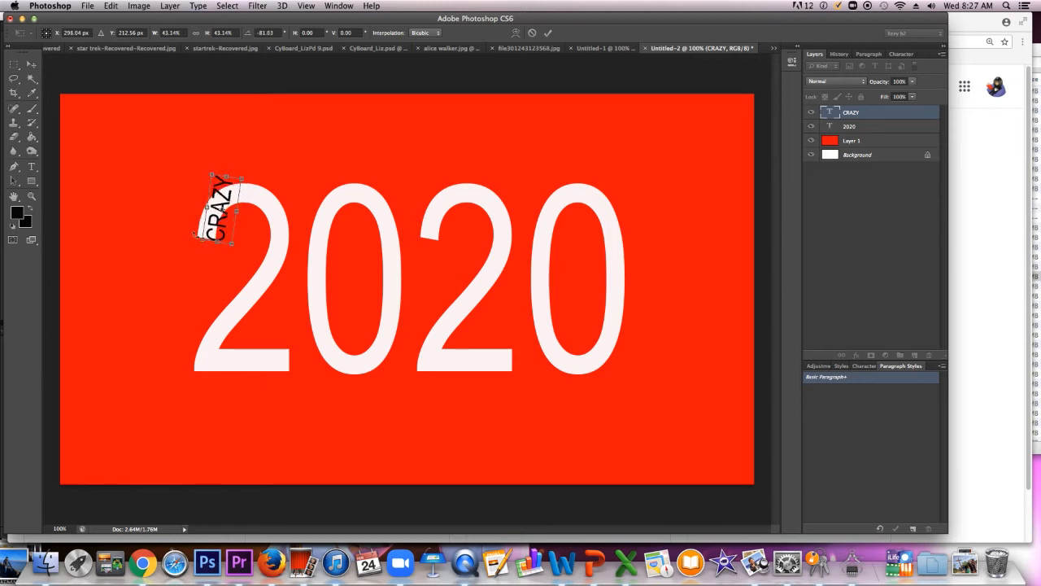
pyautogui.moveTo(192, 240); pyautogui.dragTo(187, 233)
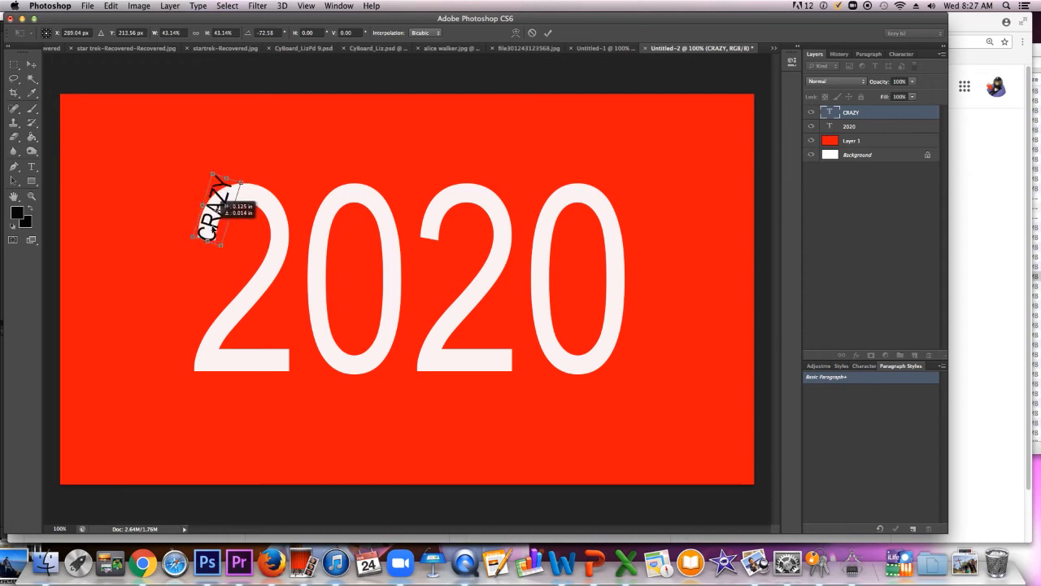
pyautogui.moveTo(225, 209); pyautogui.dragTo(226, 209)
pyautogui.moveTo(205, 166); pyautogui.dragTo(225, 198)
pyautogui.press('Return')
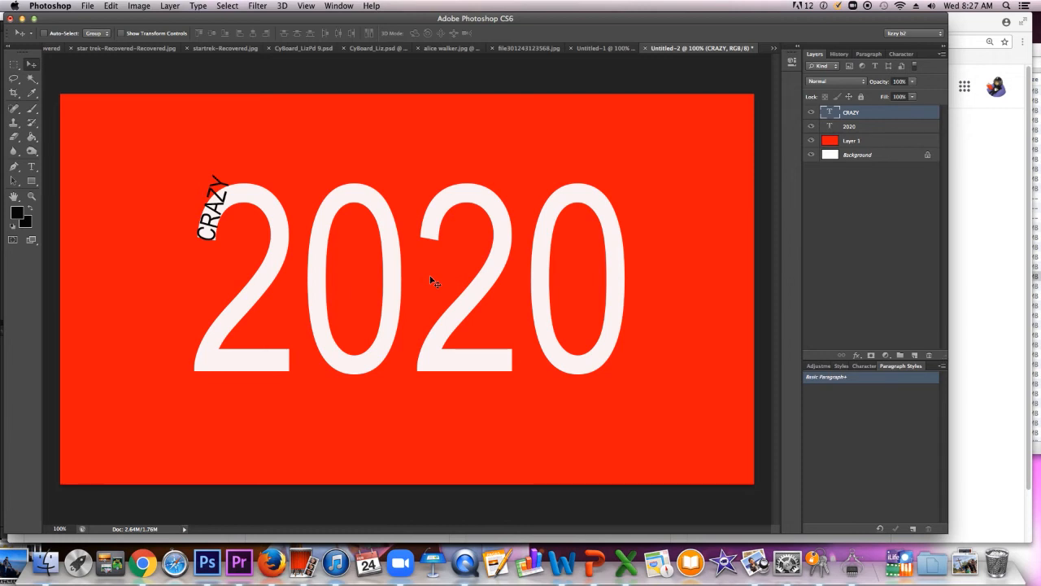
# Rasterize the CRAZY type layer and warp the word to bend along the upper-left curve of the first 2.
pyautogui.rightClick(859, 114)
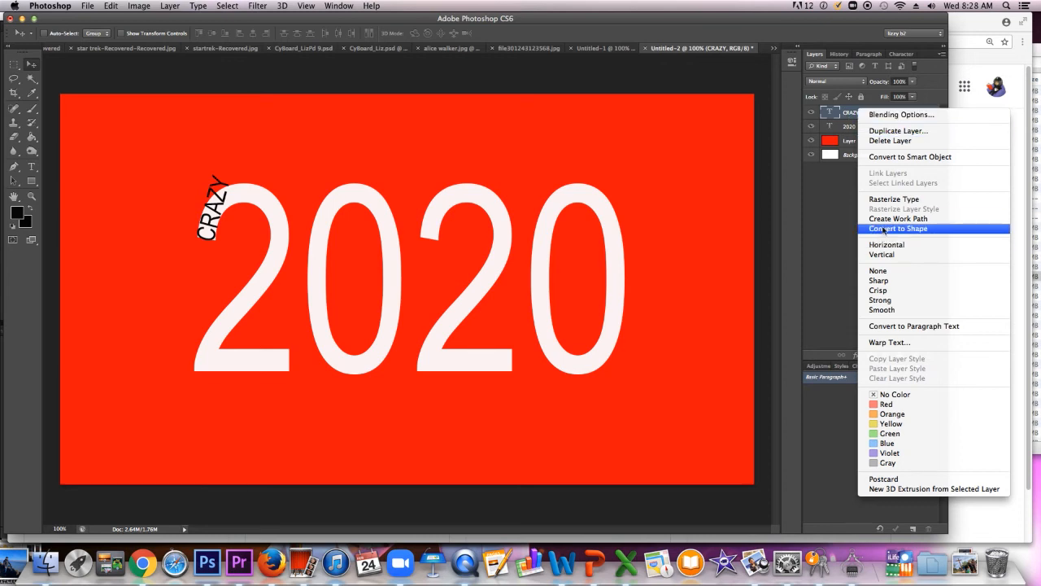
pyautogui.click(893, 200)
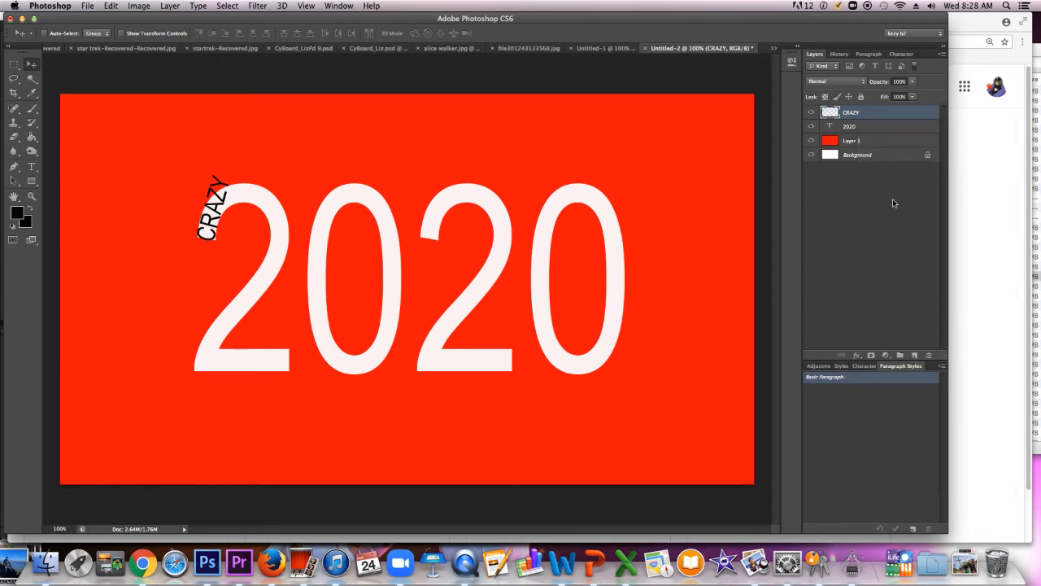
pyautogui.click(111, 6)
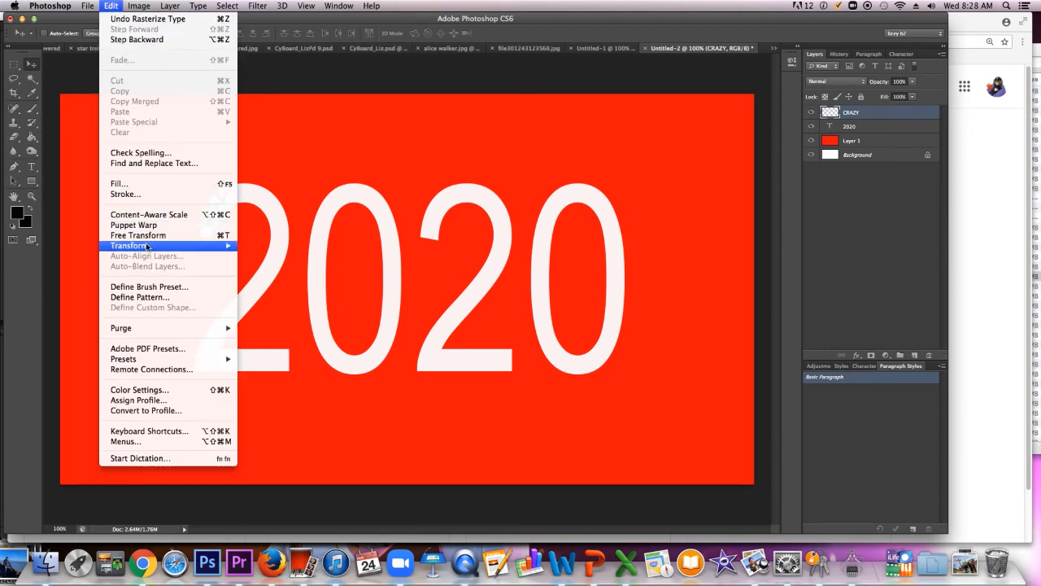
pyautogui.moveTo(149, 245)
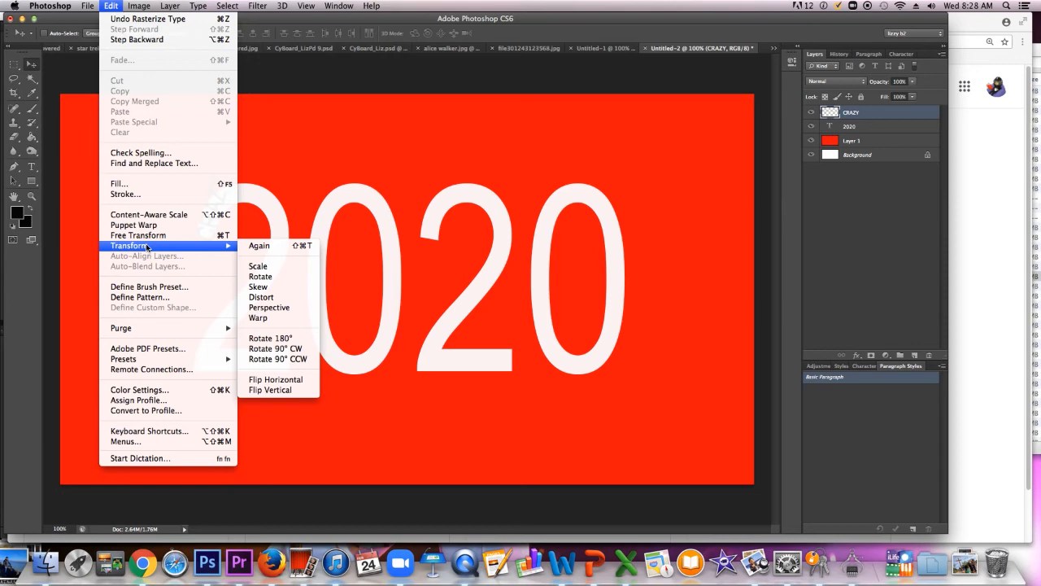
pyautogui.click(258, 318)
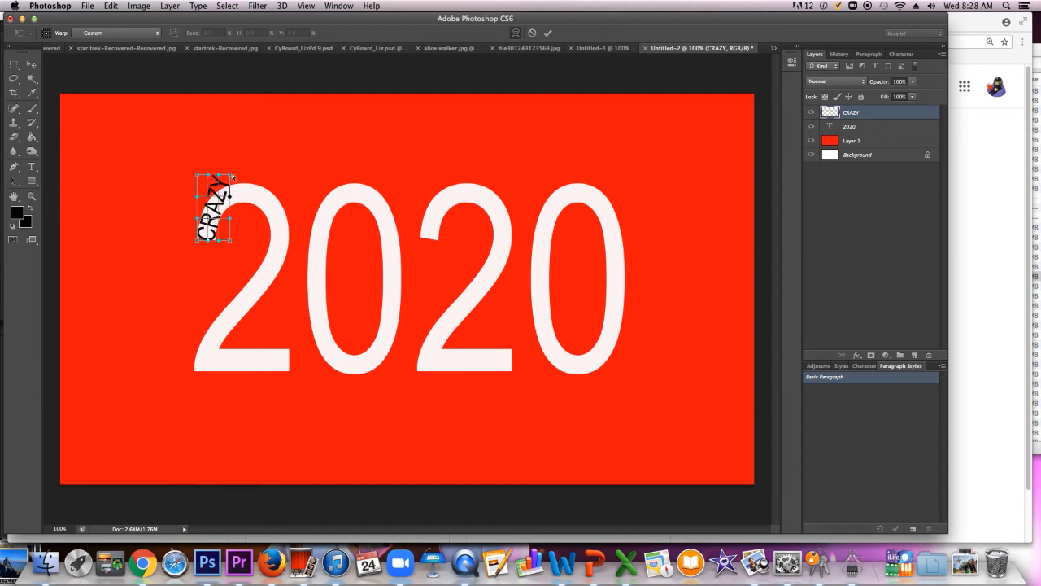
pyautogui.moveTo(230, 176); pyautogui.dragTo(267, 205)
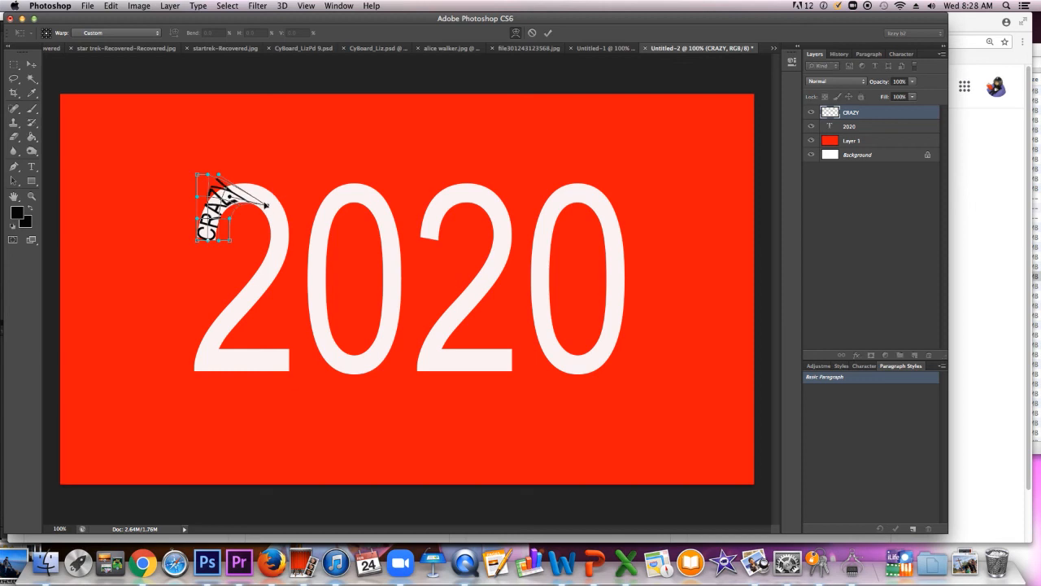
pyautogui.moveTo(220, 173); pyautogui.dragTo(274, 192)
pyautogui.moveTo(196, 173); pyautogui.dragTo(236, 158)
pyautogui.moveTo(209, 192); pyautogui.dragTo(203, 188)
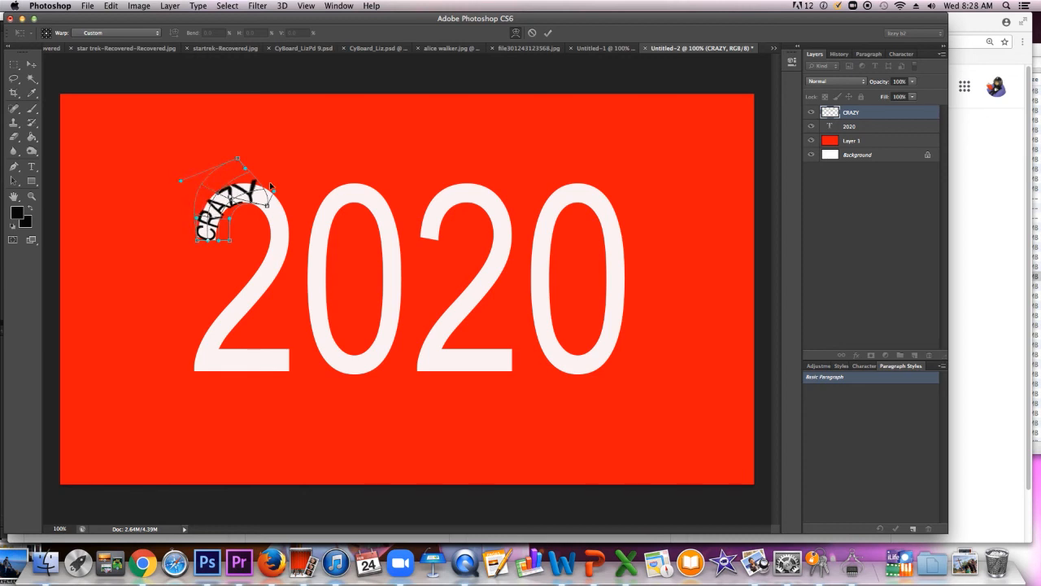
# Refine the CRAZY warp so the inner edge and the letter Y fit inside the first 2's stroke, and apply it.
pyautogui.moveTo(267, 207); pyautogui.dragTo(255, 209)
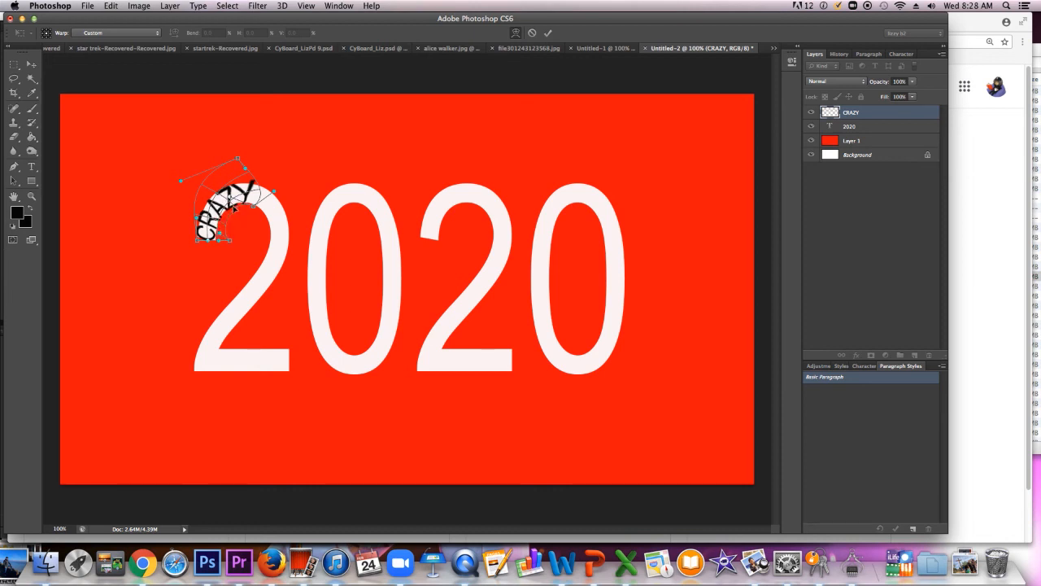
pyautogui.moveTo(233, 205); pyautogui.dragTo(232, 203)
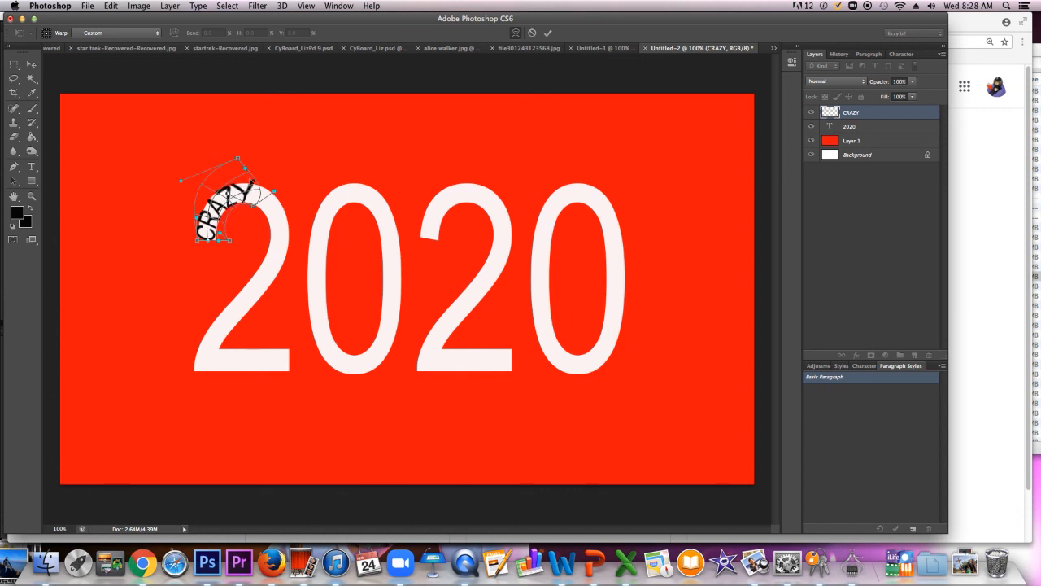
pyautogui.moveTo(254, 207); pyautogui.dragTo(257, 203)
pyautogui.moveTo(237, 158); pyautogui.dragTo(260, 196)
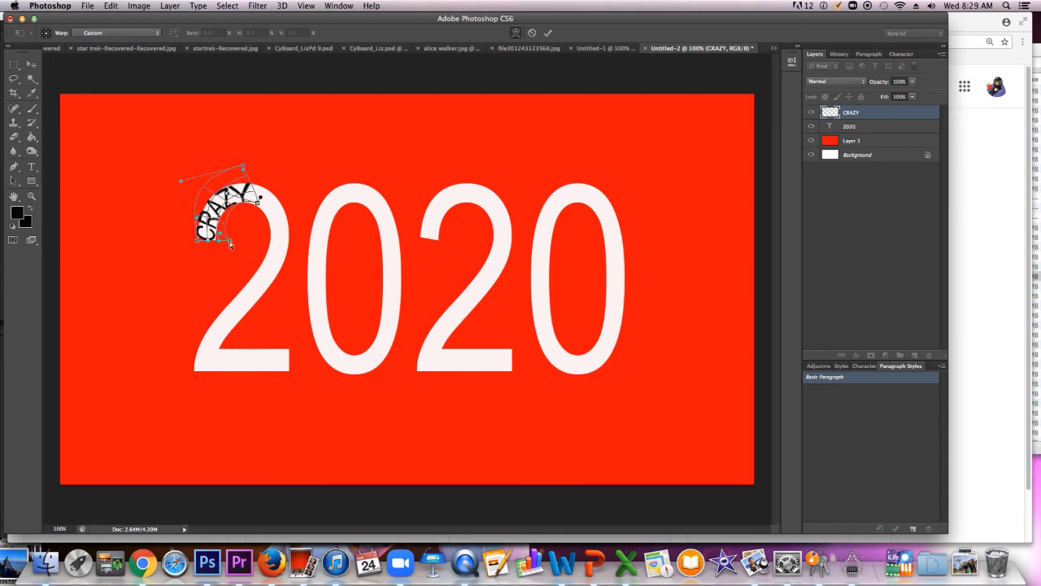
pyautogui.press('Return')
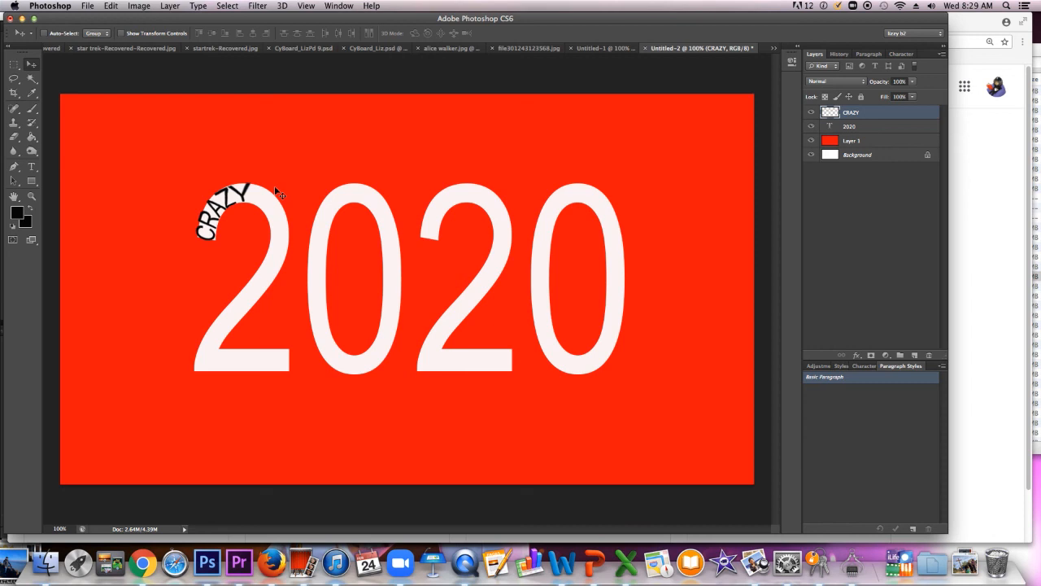
# Hide the 2020 layer briefly to examine the warped word on its own, and show the layer again.
pyautogui.click(810, 128)
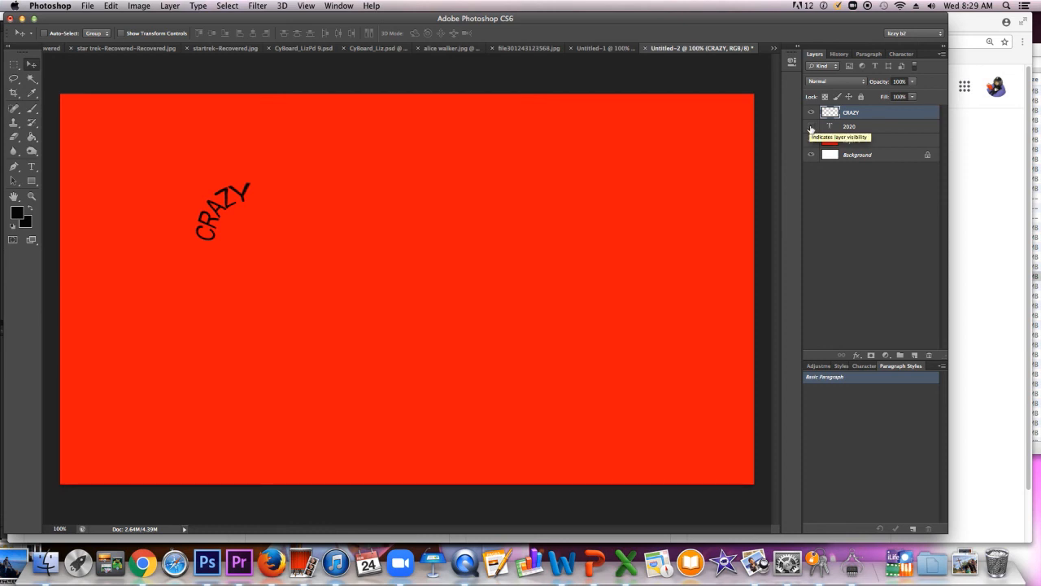
pyautogui.click(810, 128)
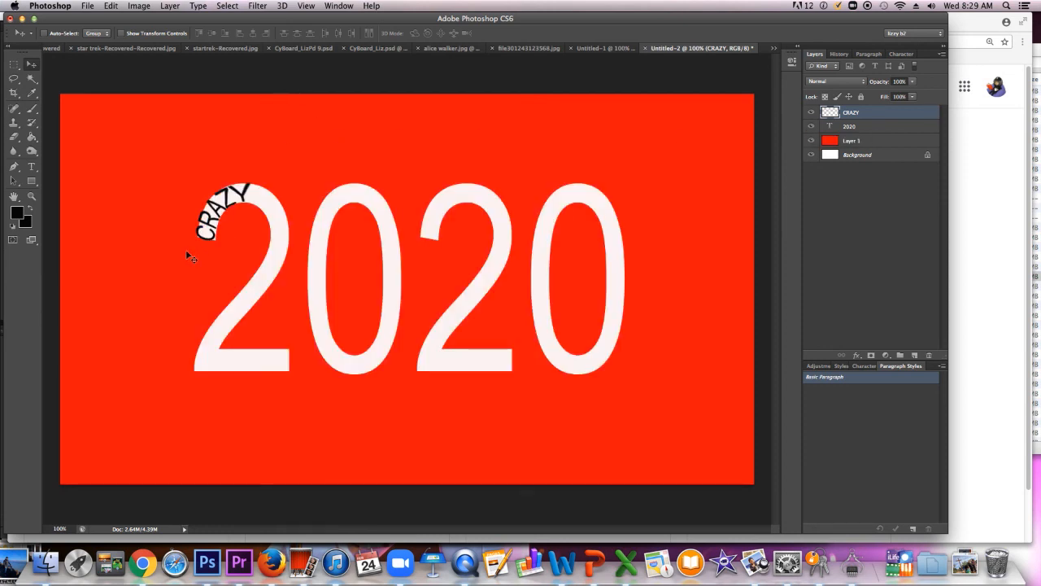